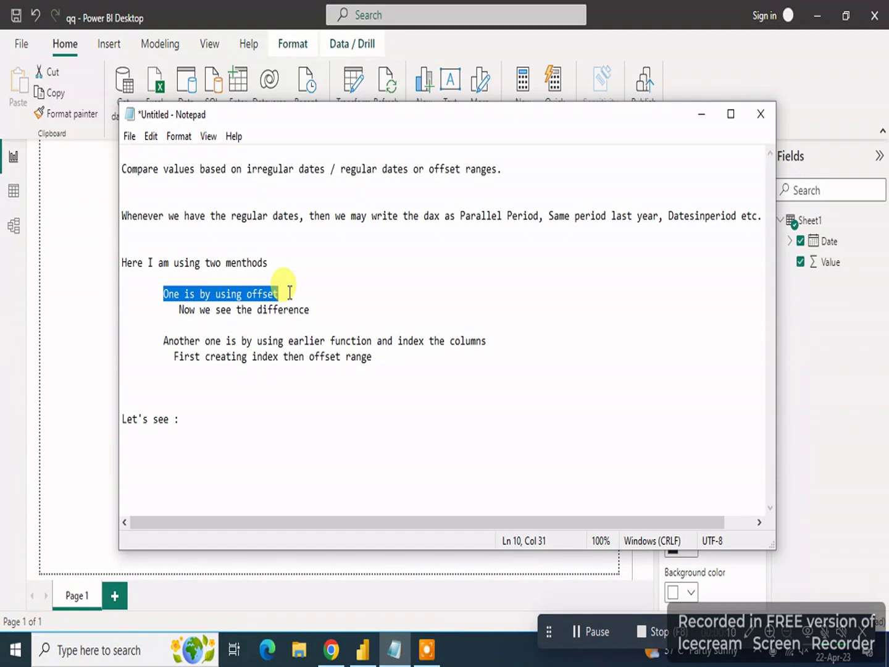
Switch to Power BI Desktop and create a new measure named offset in the Sheet1 table.
click(702, 116)
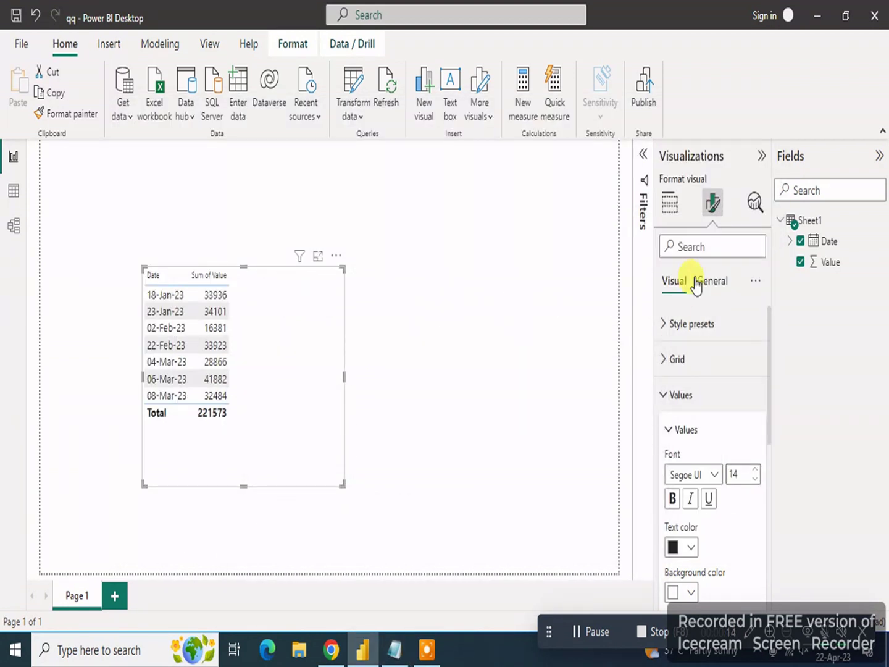
right_click(812, 223)
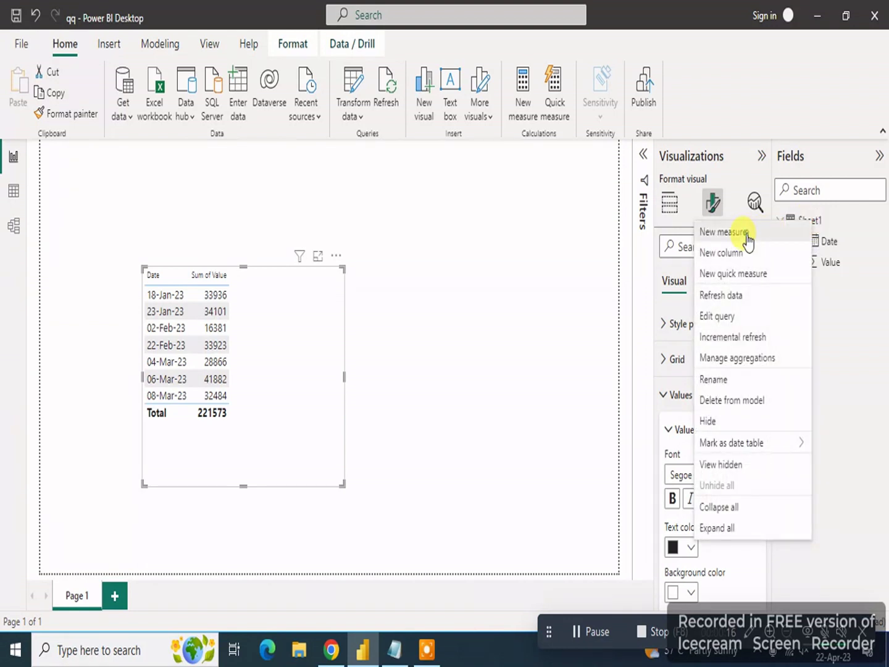
click(749, 234)
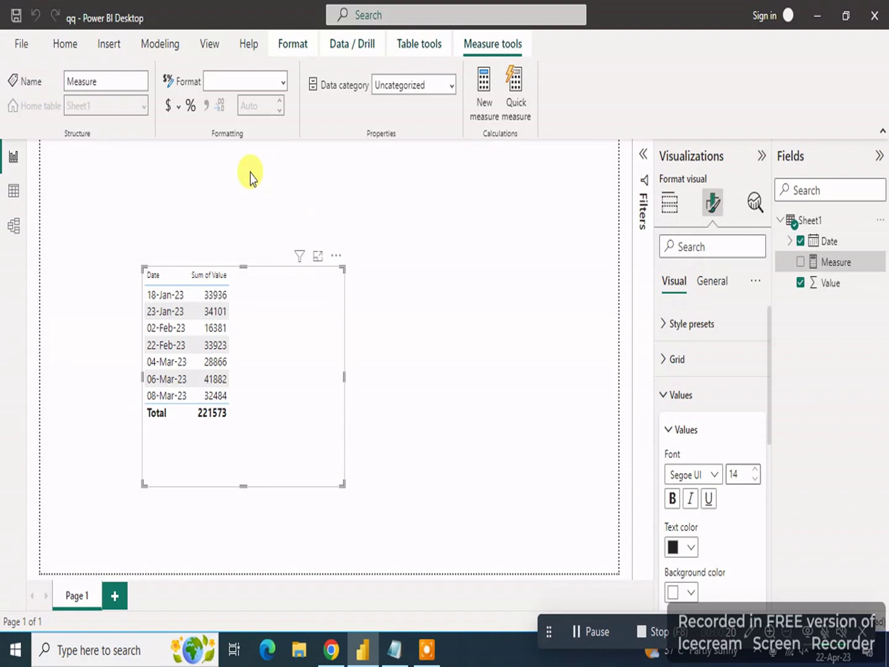
click(236, 153)
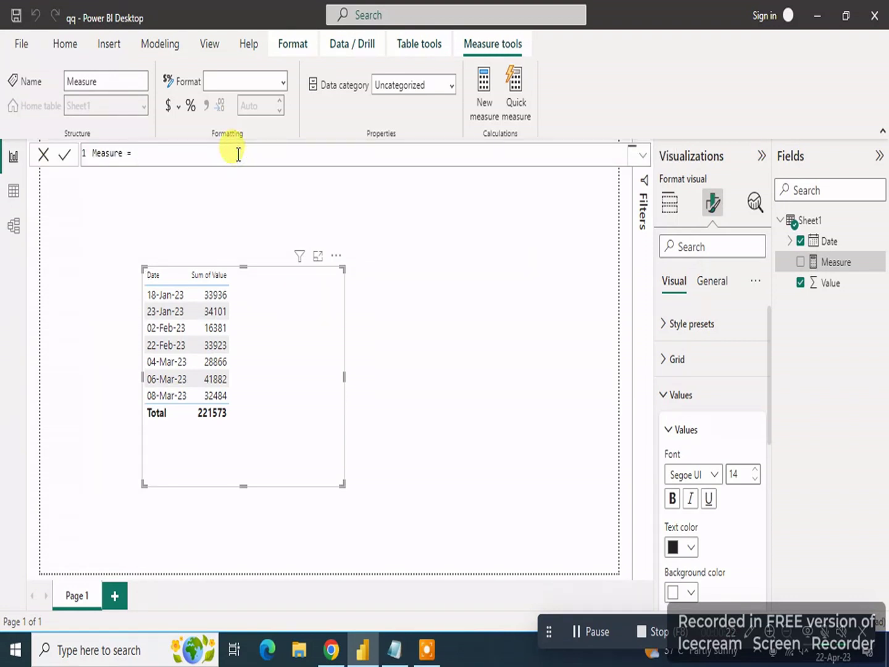
key(BackSpace)
key(BackSpace)
key(BackSpace)
key(BackSpace)
key(BackSpace)
key(BackSpace)
key(BackSpace)
key(BackSpace)
key(BackSpace)
key(BackSpace)
text(offset =)
Define variable a in the offset measure as SUM(Sheet1[Value]).
key(shift+Return)
text(var)
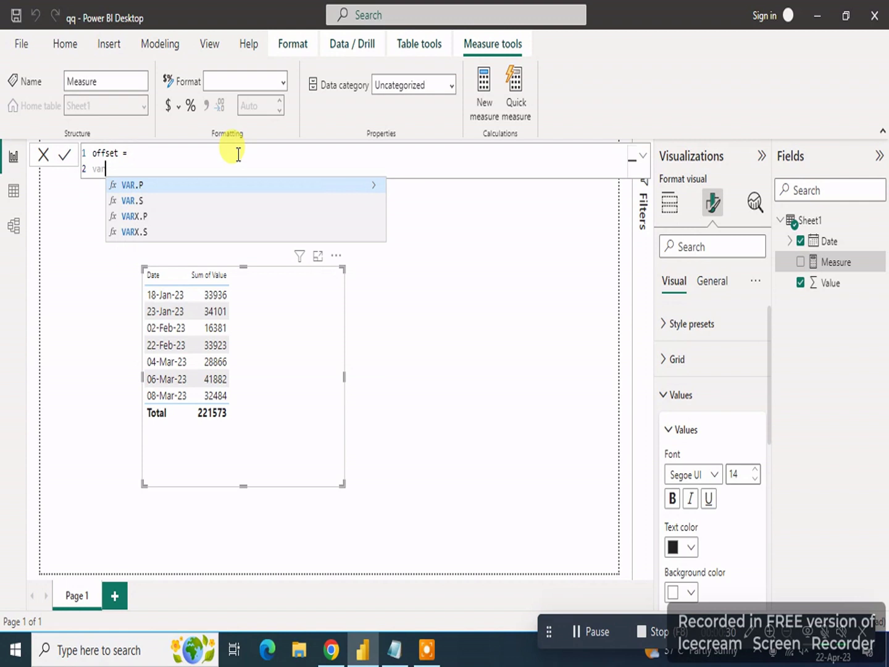
text( a = )
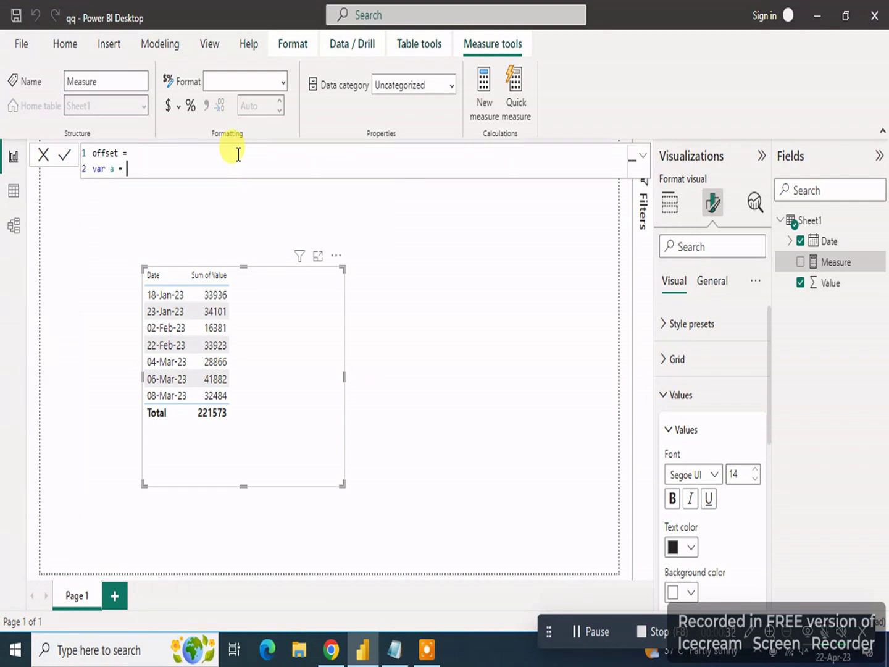
text(SUM)
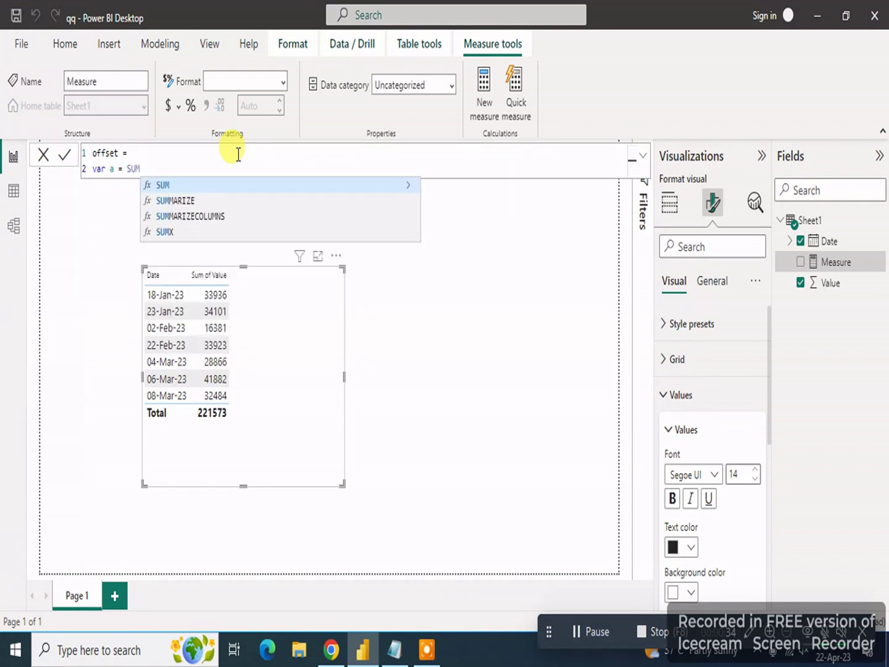
text(()
key(Down)
key(Down)
key(Down)
key(Up)
key(Tab)
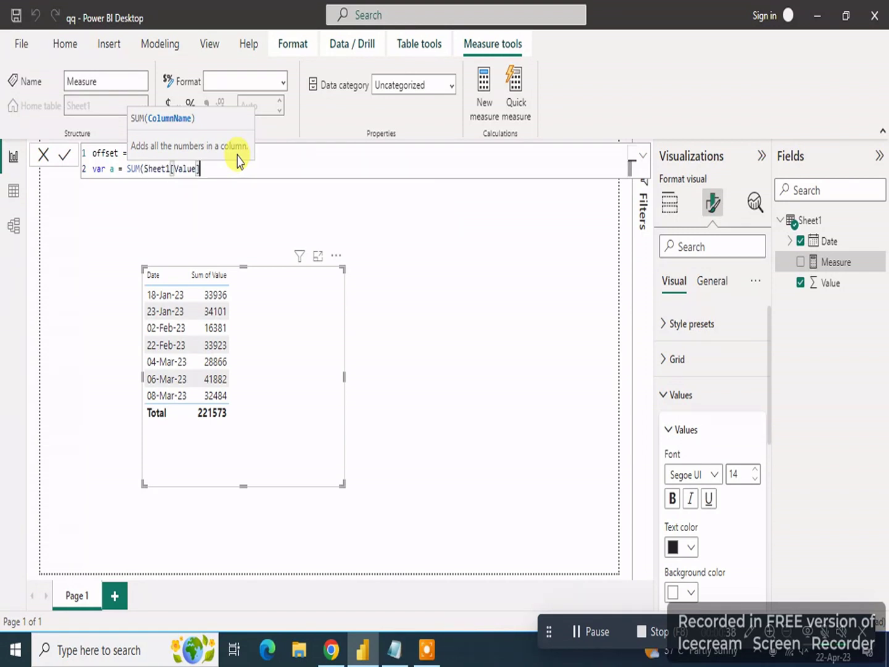
text())
Start variable b on a new line as a CALCULATE with SUM(Sheet1[Value]) as its expression.
key(shift+Return)
text(v)
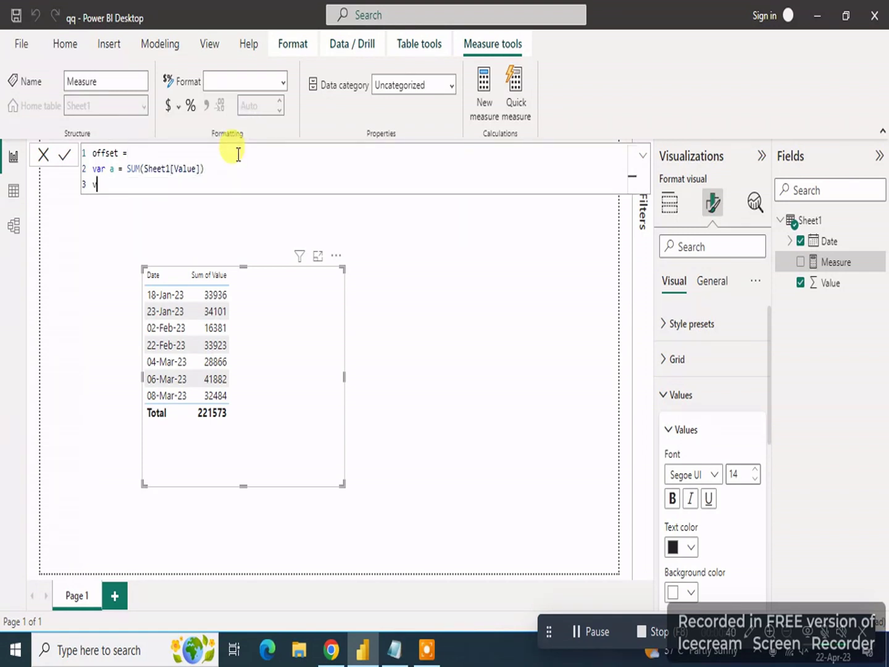
text(ar b = CA)
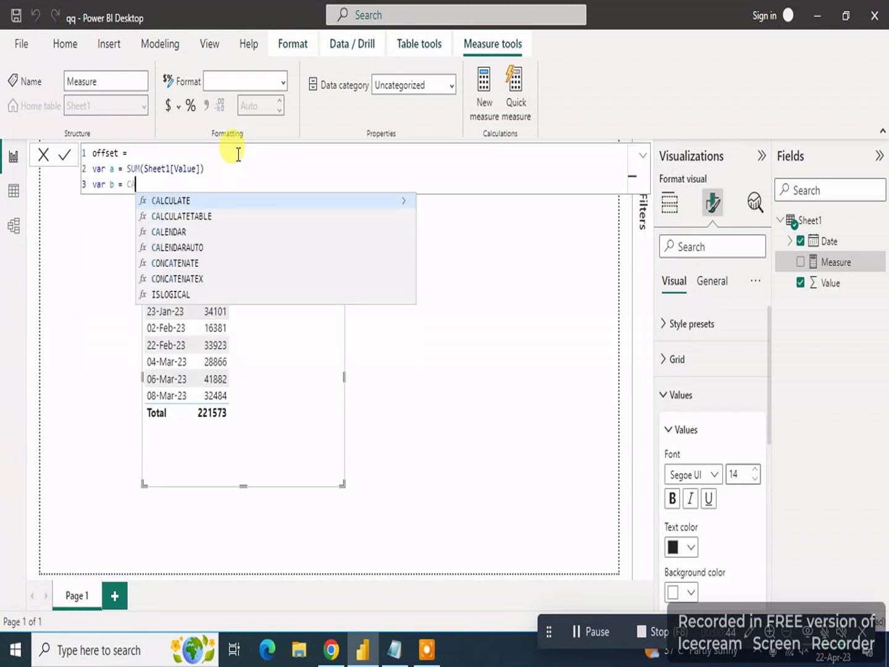
key(Tab)
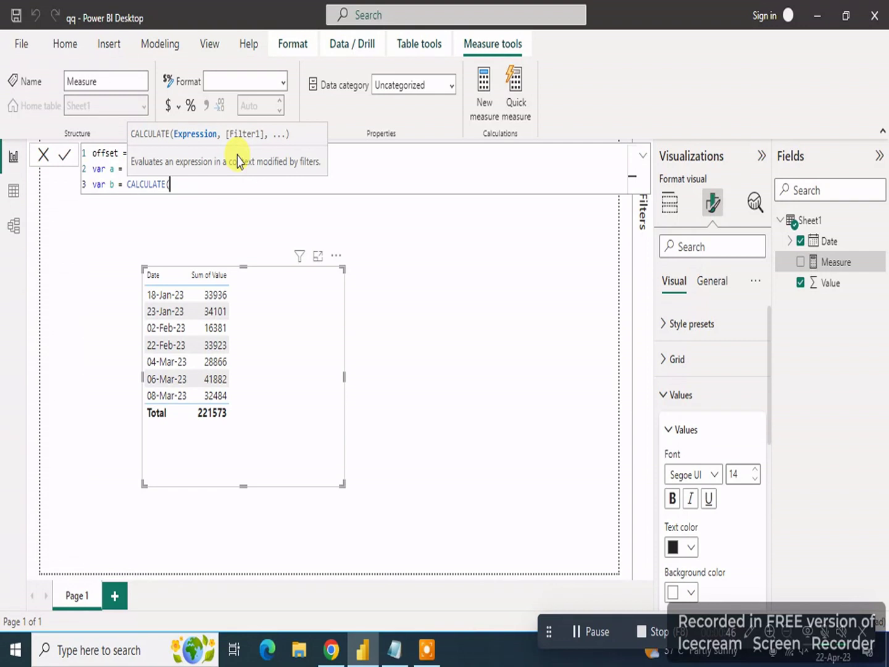
text(SUM()
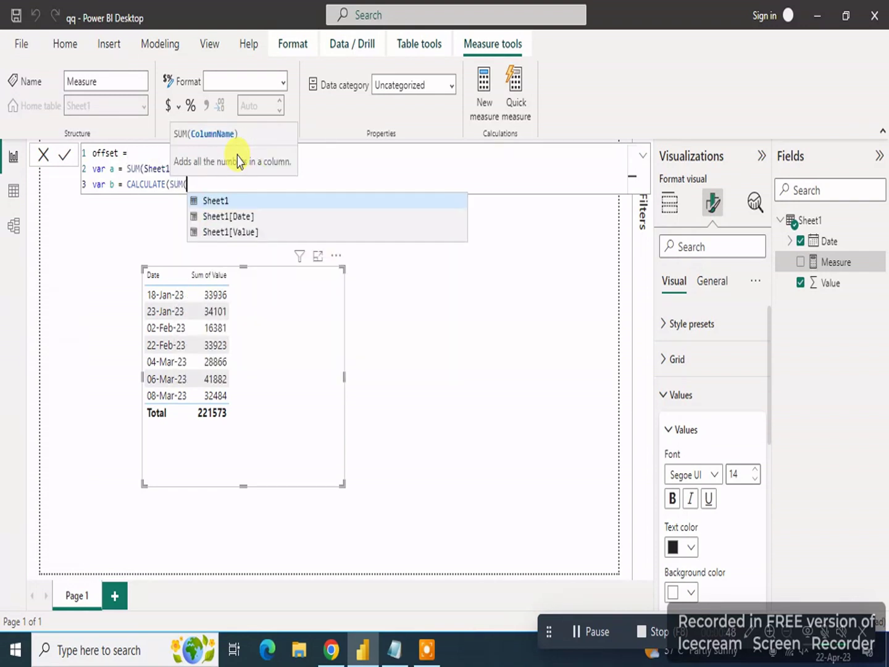
key(Down)
key(Down)
key(Tab)
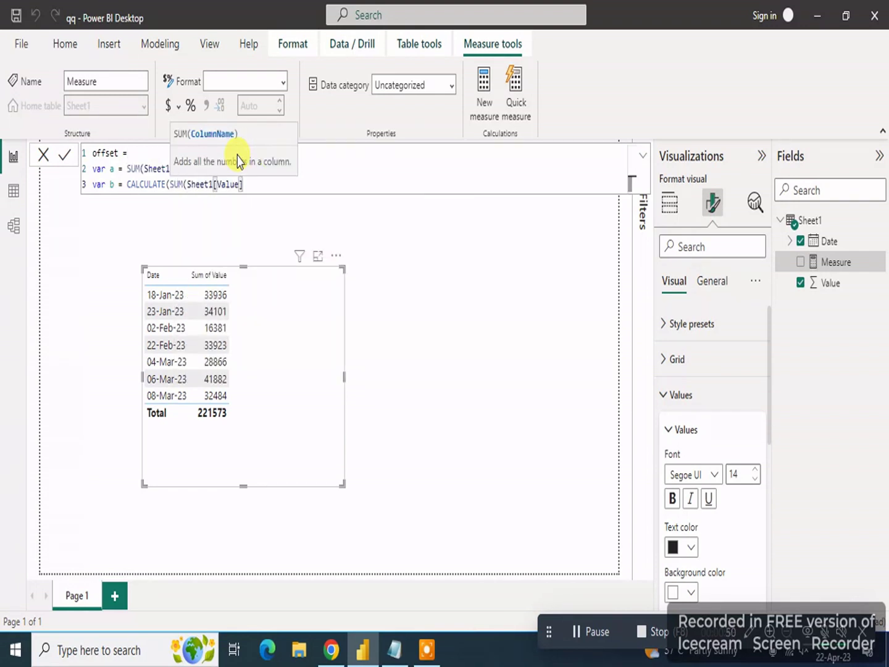
text())
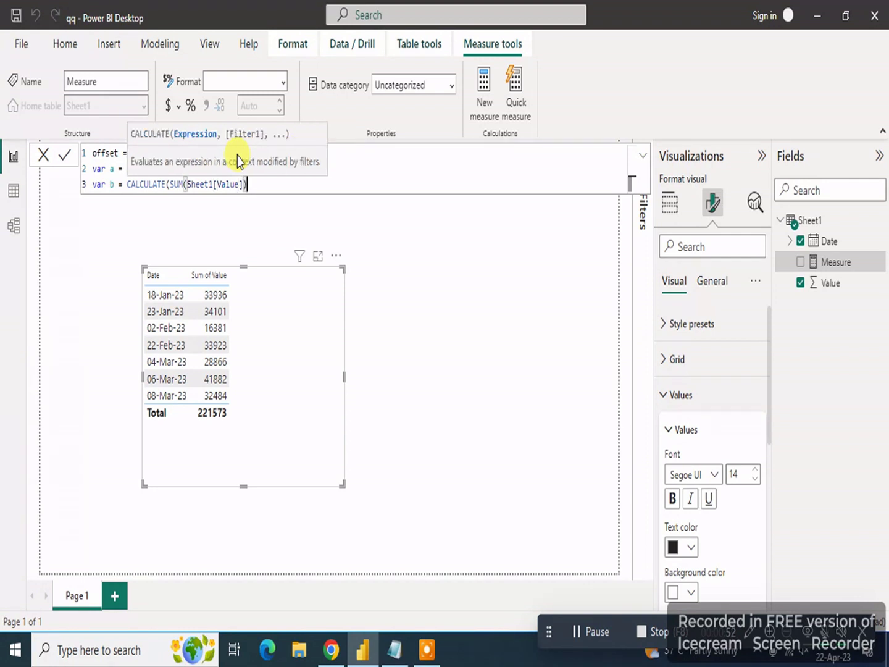
Complete variable b with the filter OFFSET(-1, , ORDERBY(Sheet1[Date])) and close the CALCULATE expression.
text(,of)
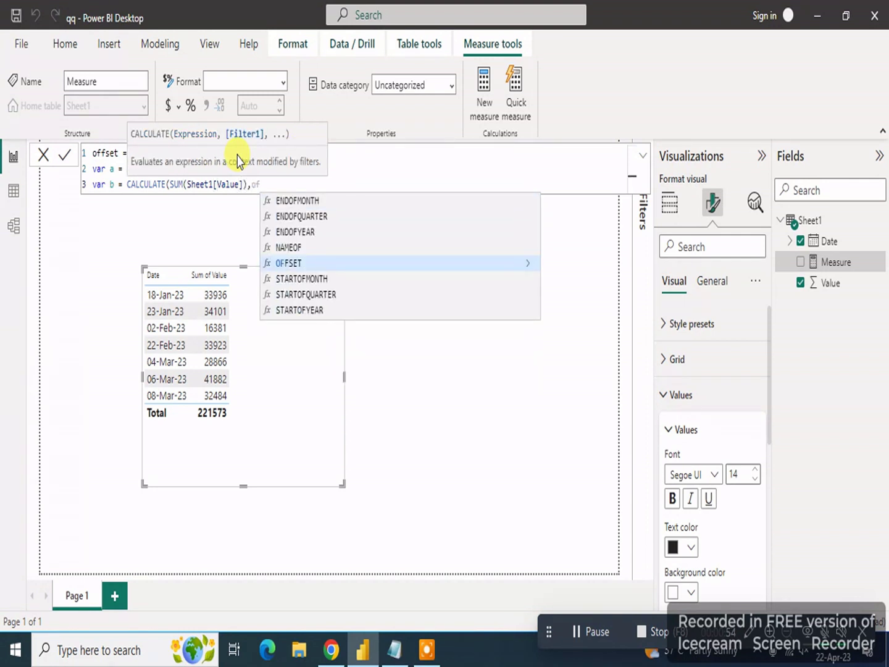
key(Tab)
text(-)
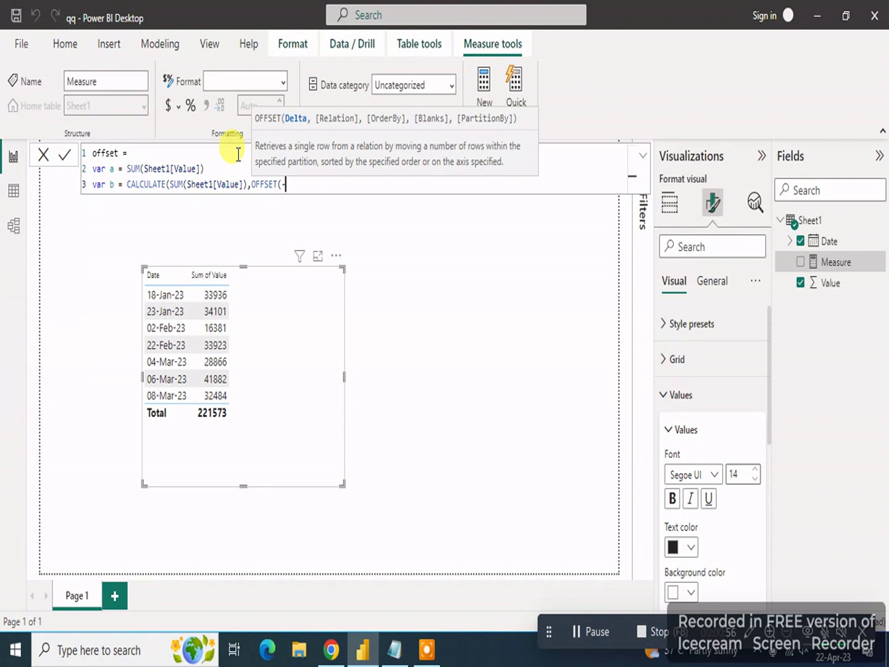
text(1,)
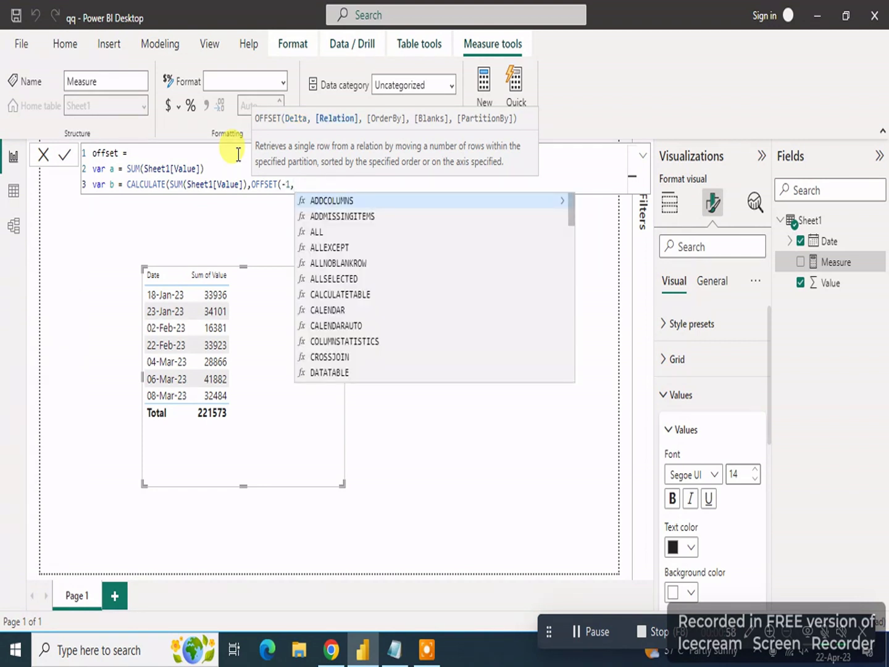
text( ,)
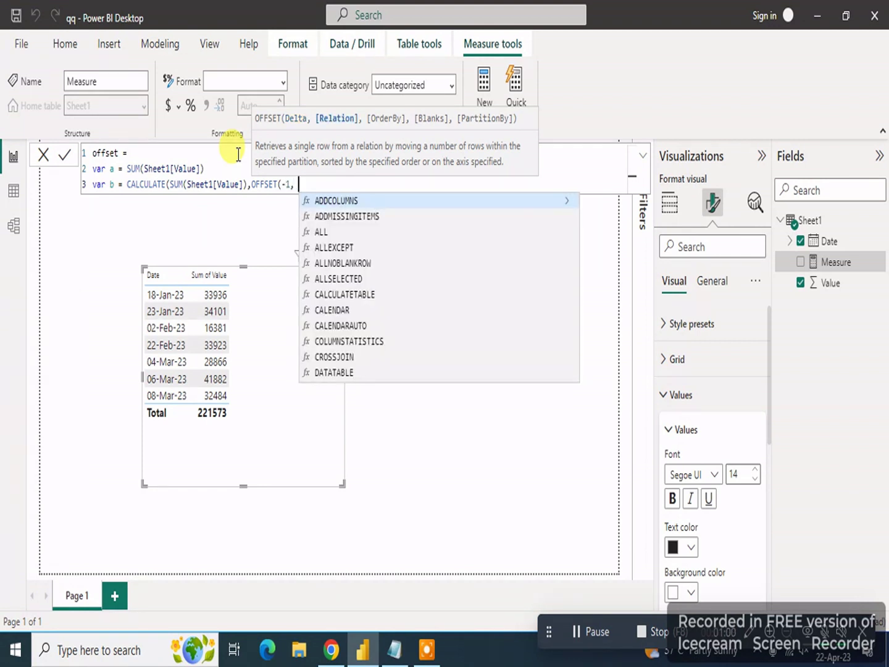
key(Tab)
key(Down)
key(Tab)
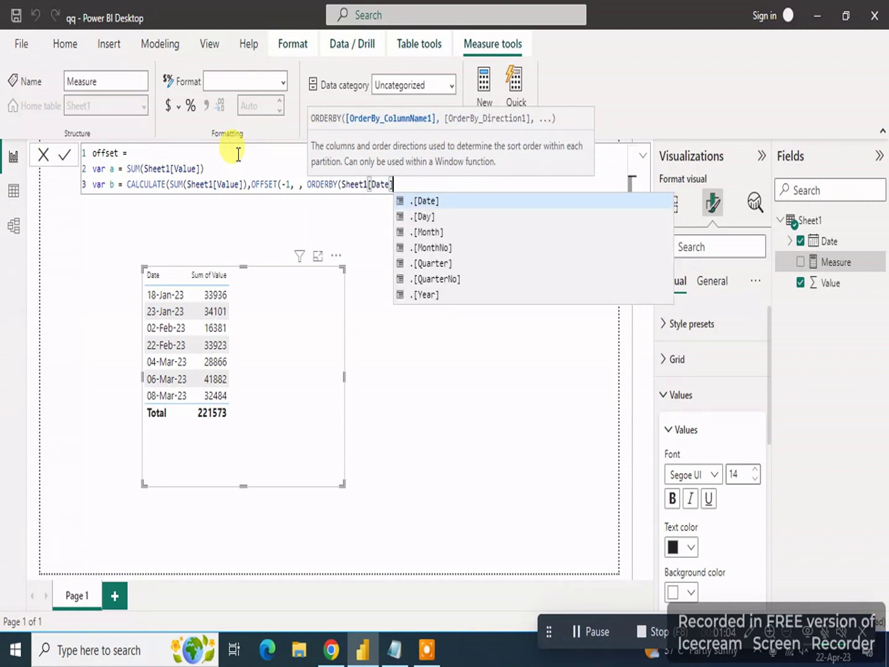
text()))
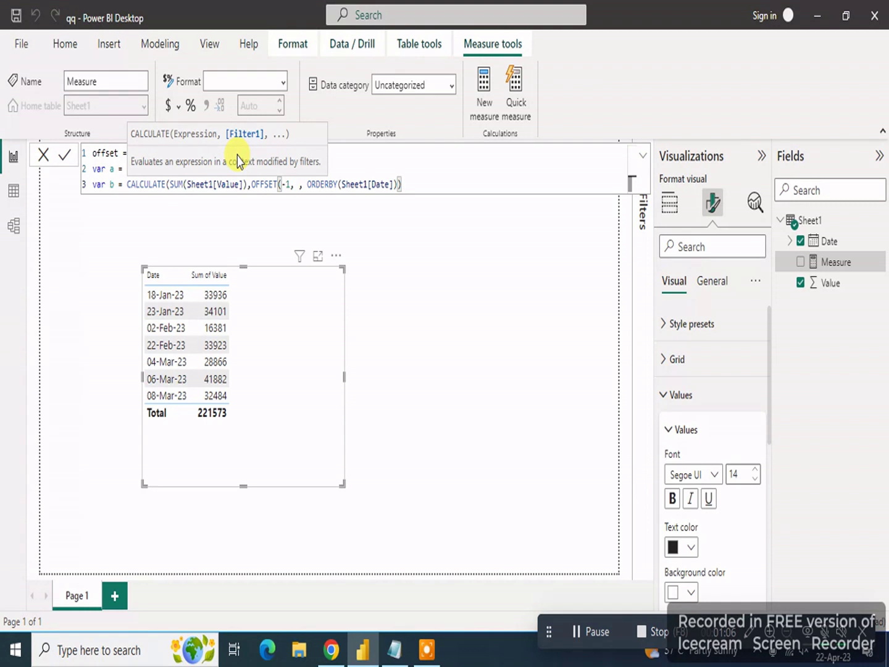
text())
Make the measure return b, commit it, and add offset to the table visual.
key(shift+Return)
text(return)
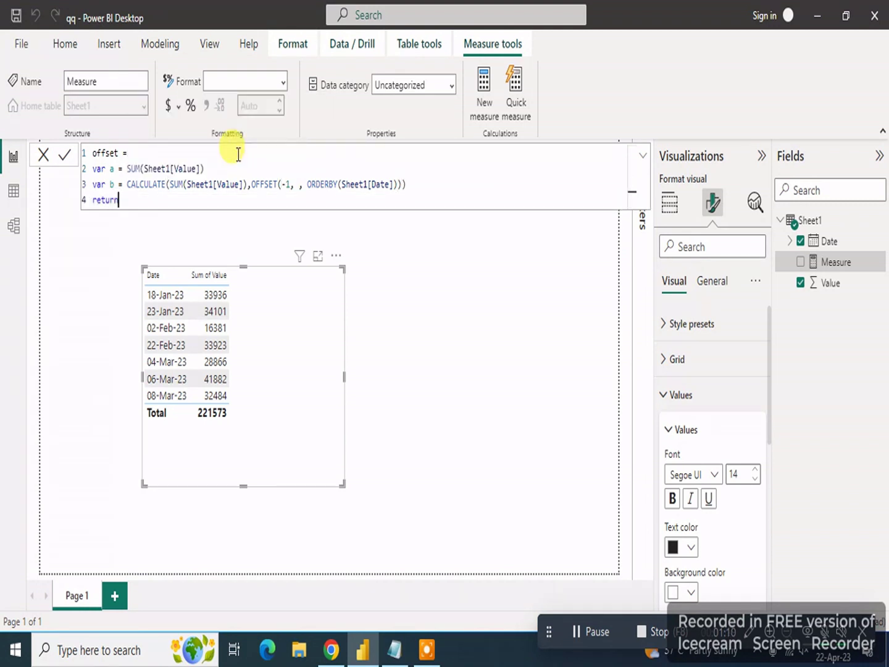
key(shift+Return)
text(b)
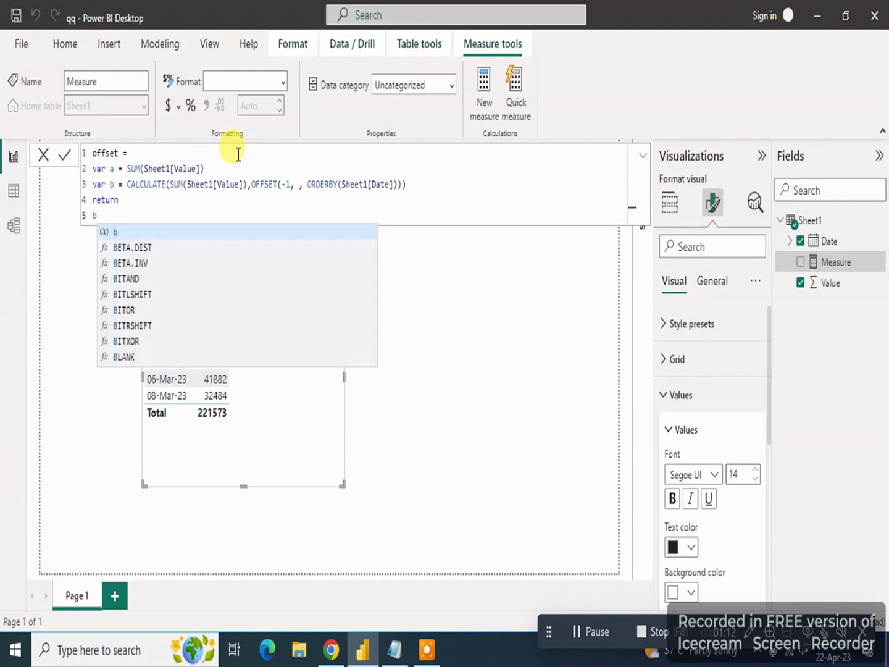
click(450, 299)
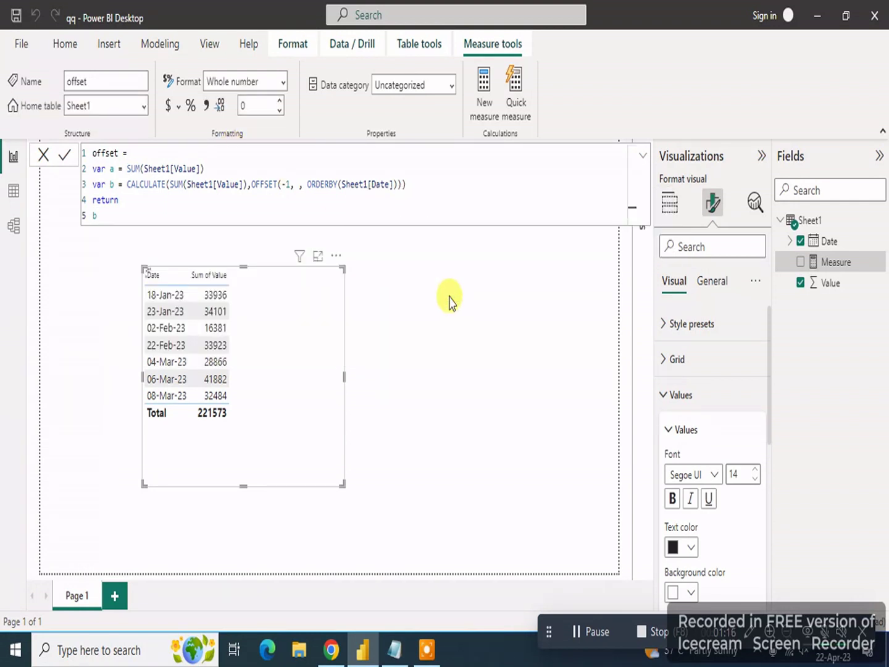
click(803, 263)
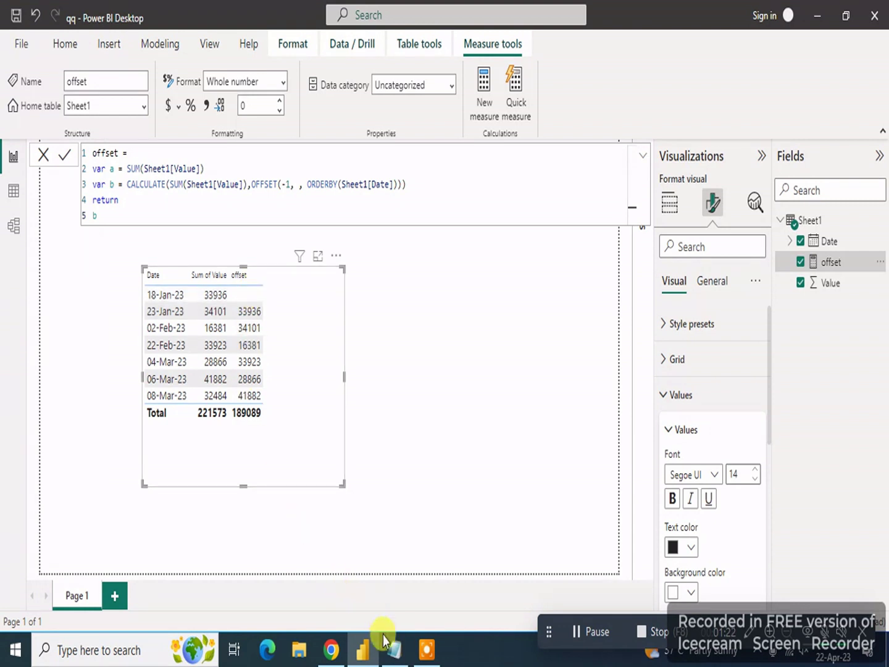
Switch to Notepad and change the note's wording to "Now we can see the difference", then return to Power BI Desktop.
click(392, 648)
click(175, 311)
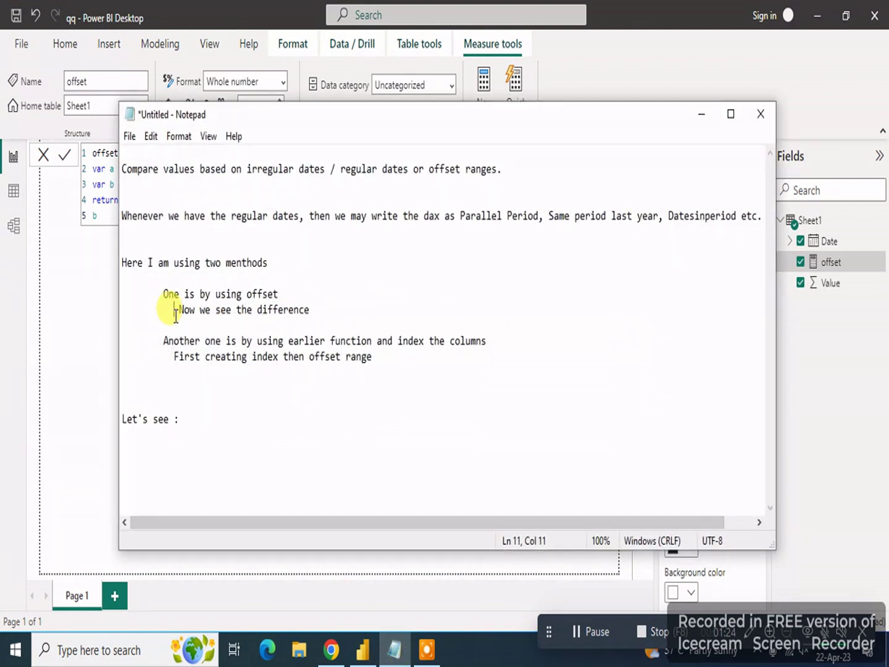
drag(175, 315, 314, 312)
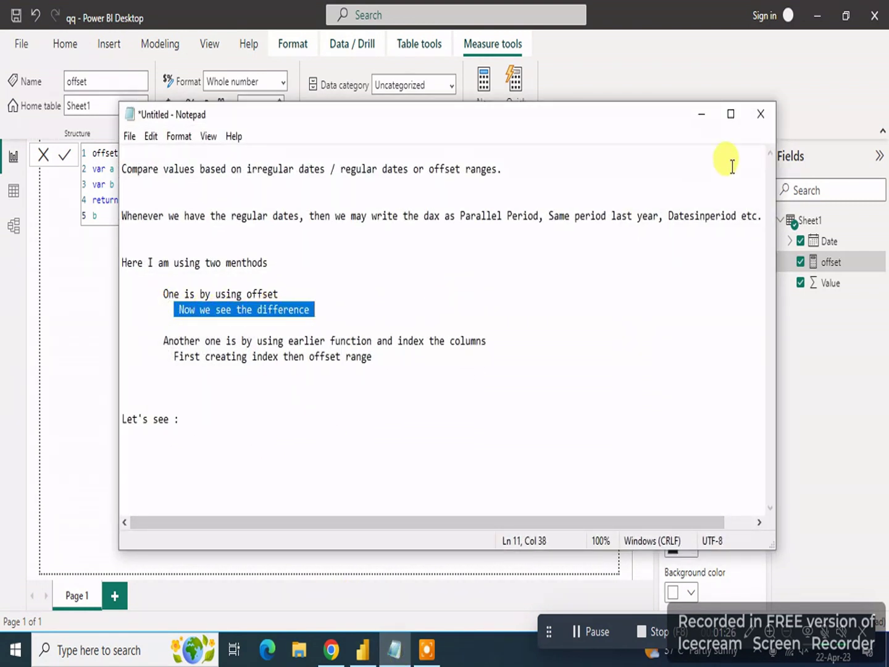
click(213, 312)
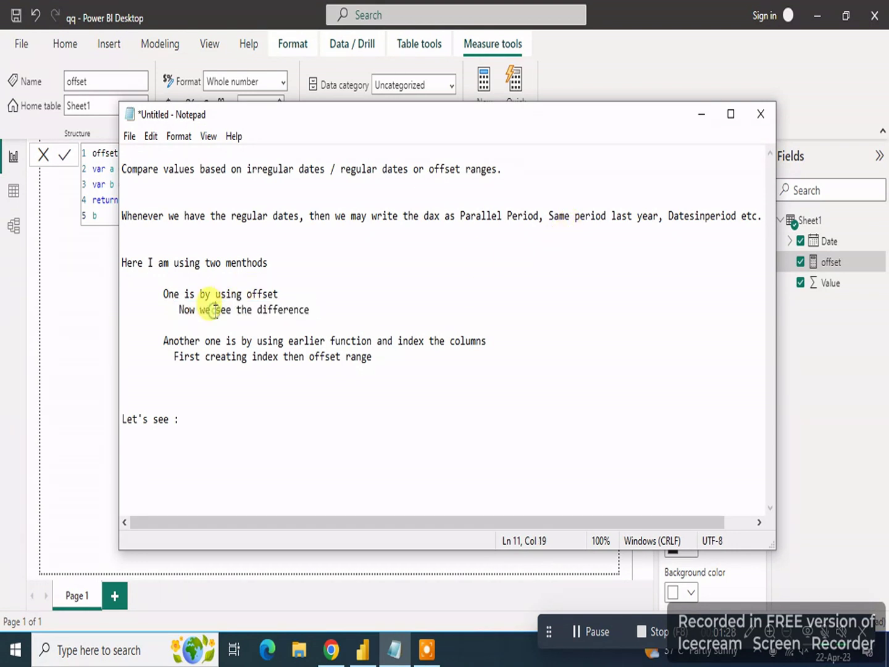
text(can)
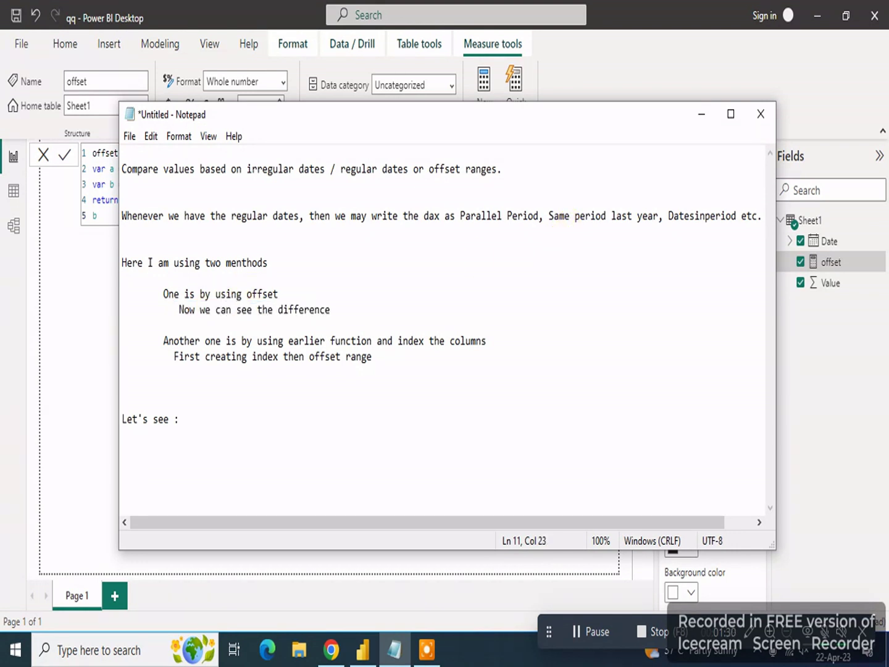
click(704, 114)
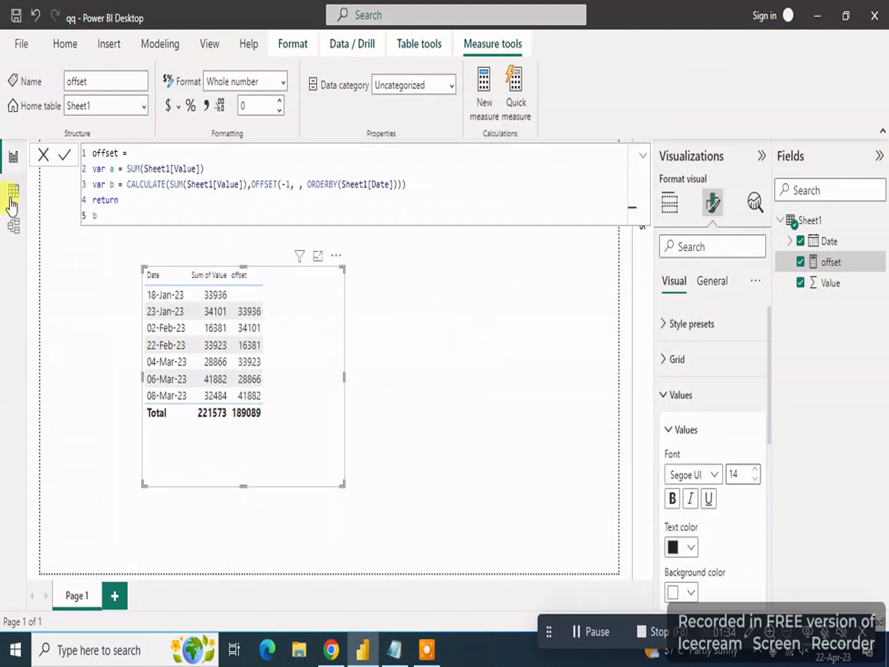
Change the return expression of the offset measure to a - b.
click(92, 214)
text(q)
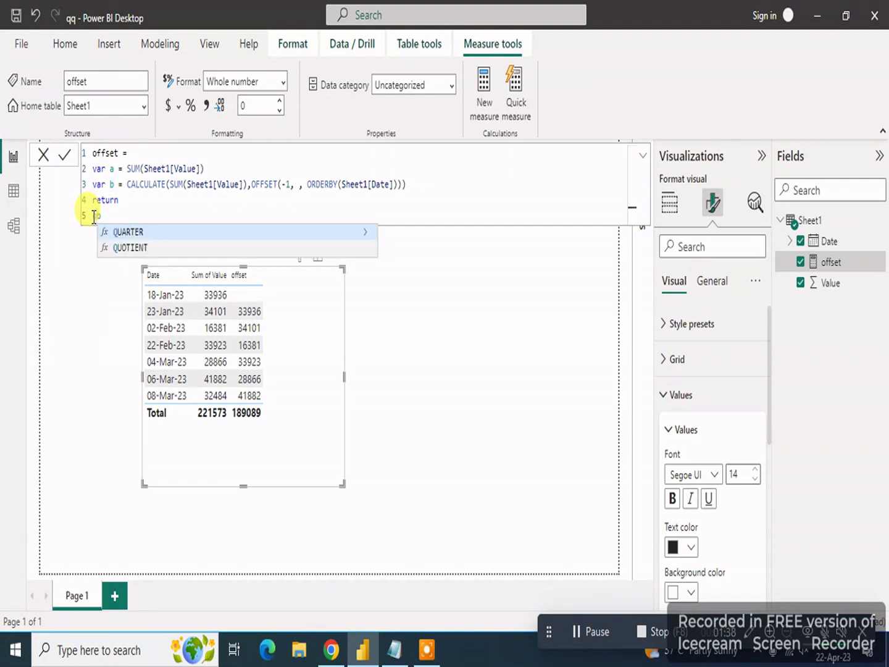
key(BackSpace)
text(a - b)
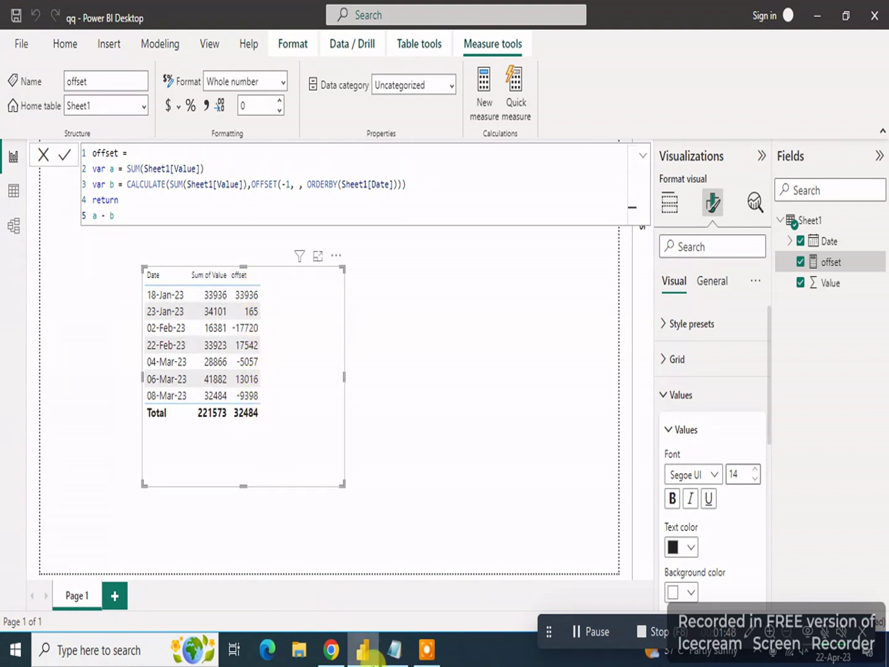
Review the Notepad lines on the earlier-function and index method, then open the Sheet1 data table in Power BI Desktop.
click(395, 649)
drag(163, 340, 387, 371)
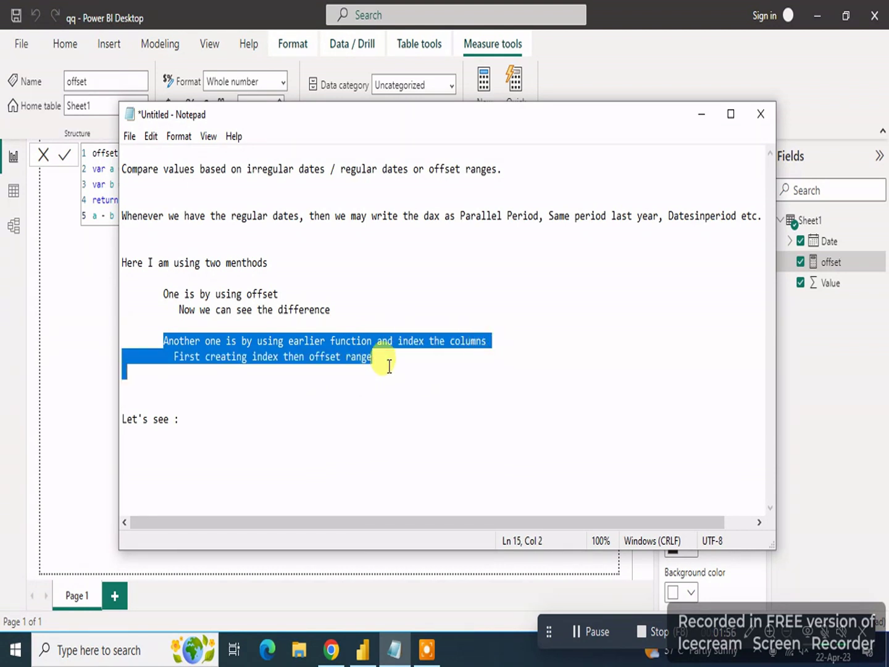
click(390, 367)
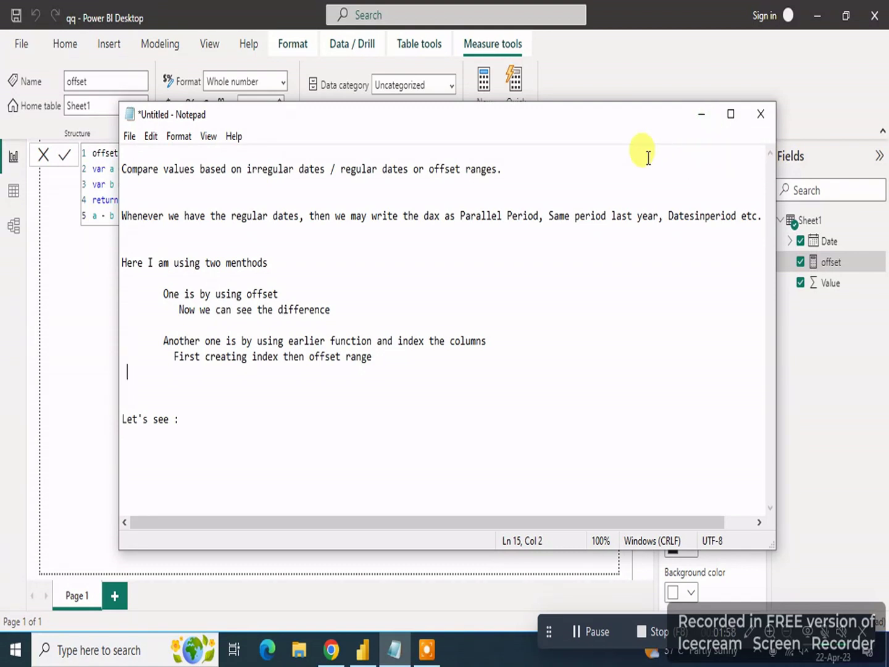
click(703, 115)
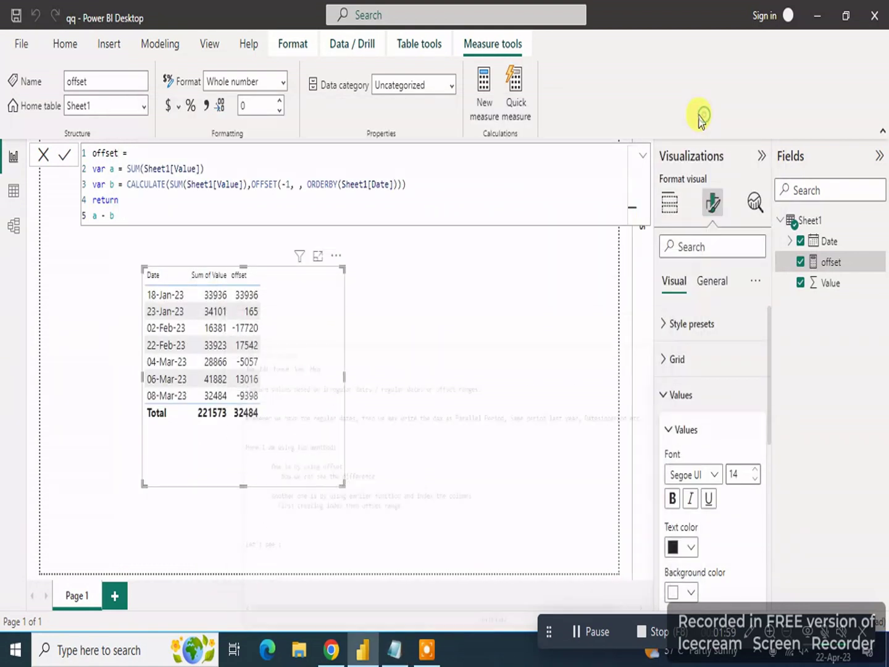
click(15, 196)
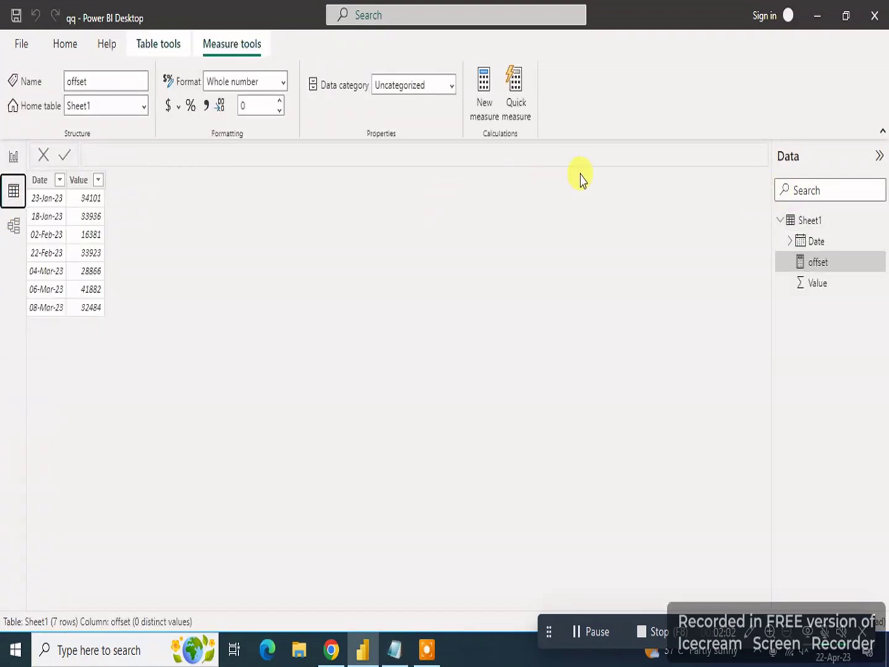
Add a calculated column named Index to Sheet1 and begin its formula with the COUNTROWS function.
right_click(815, 223)
click(755, 250)
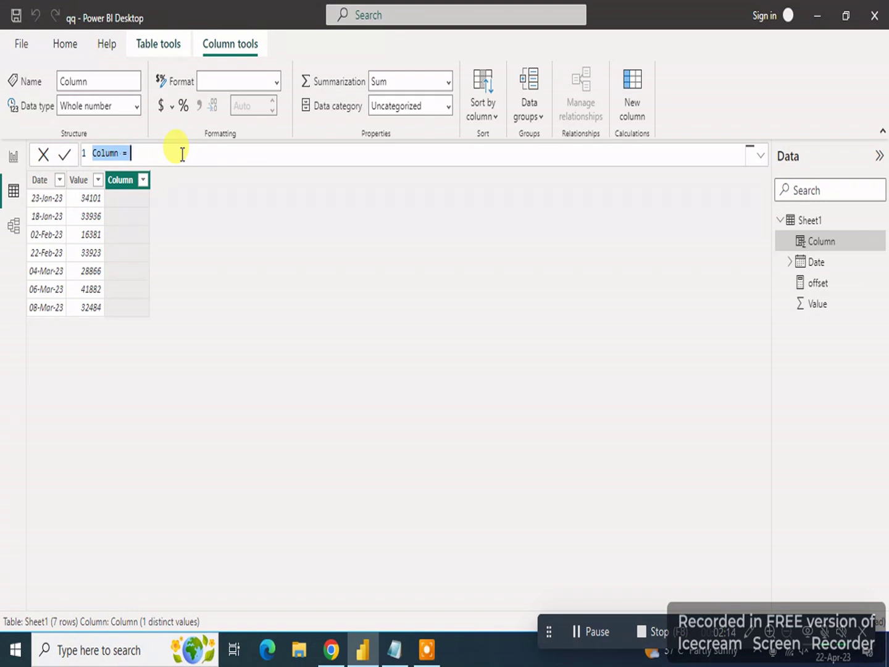
text(Index)
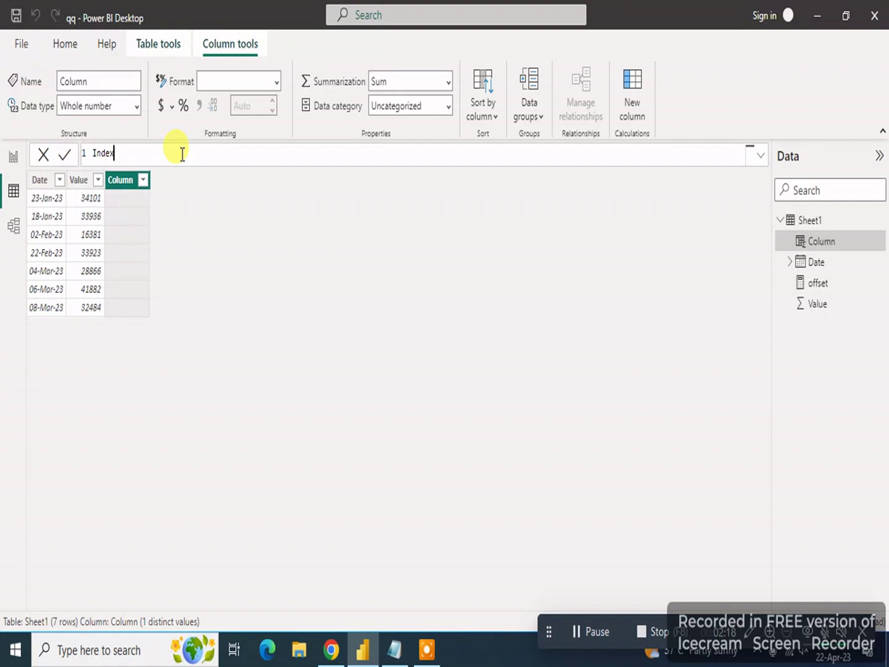
text(= Ca)
key(BackSpace)
key(BackSpace)
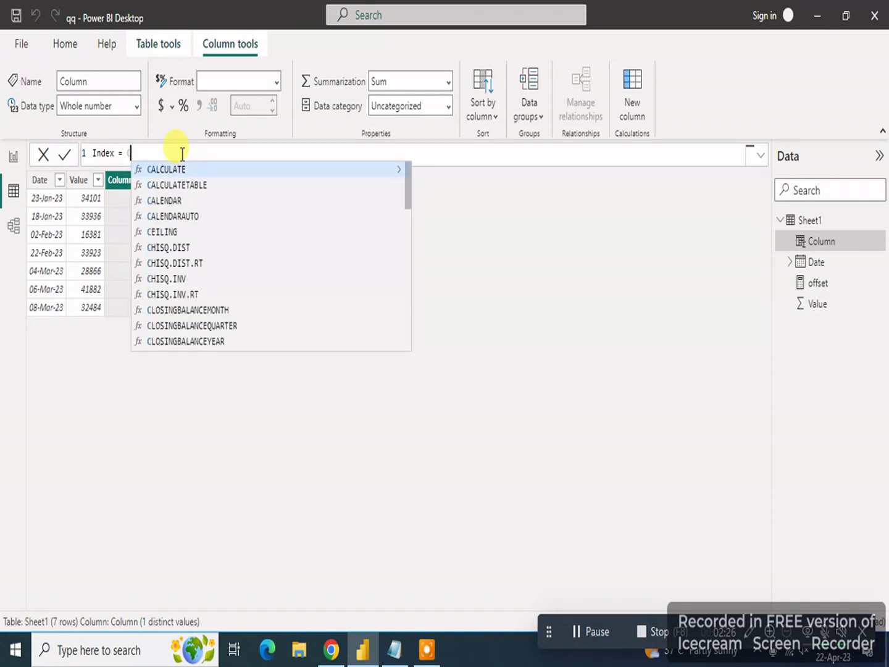
text(COU)
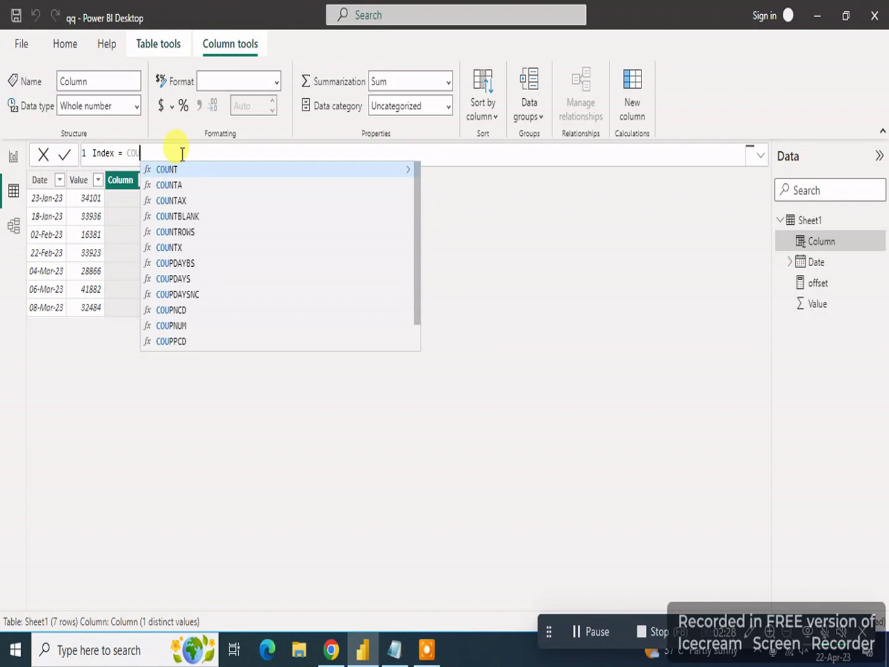
key(Down)
key(Down)
key(Down)
key(Down)
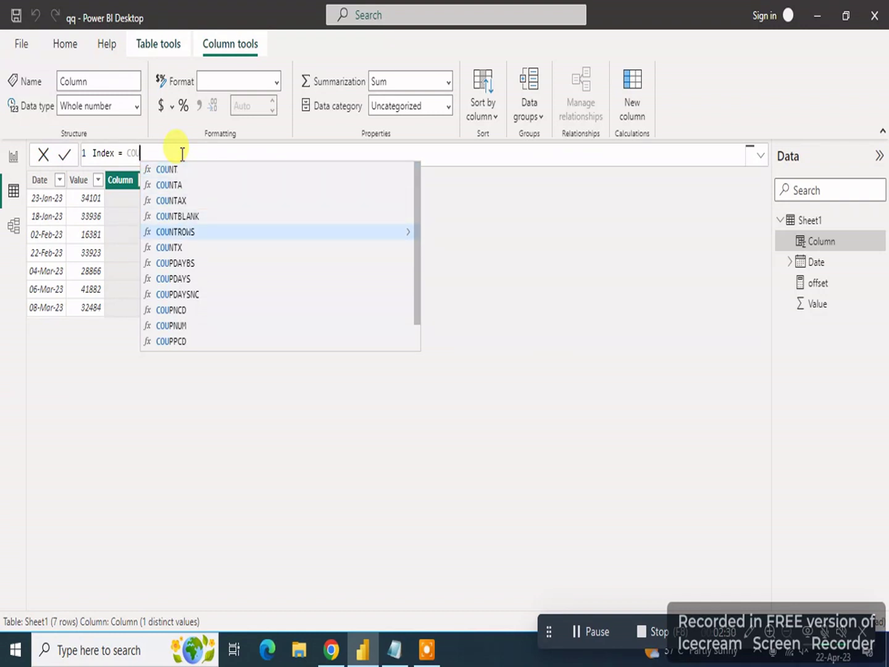
key(Tab)
Complete the Index formula with FILTER('Sheet1','Sheet1'[Date] <= EARLIER(Sheet1[Date])), commit it, and sort the table by Index in ascending order.
text(FI)
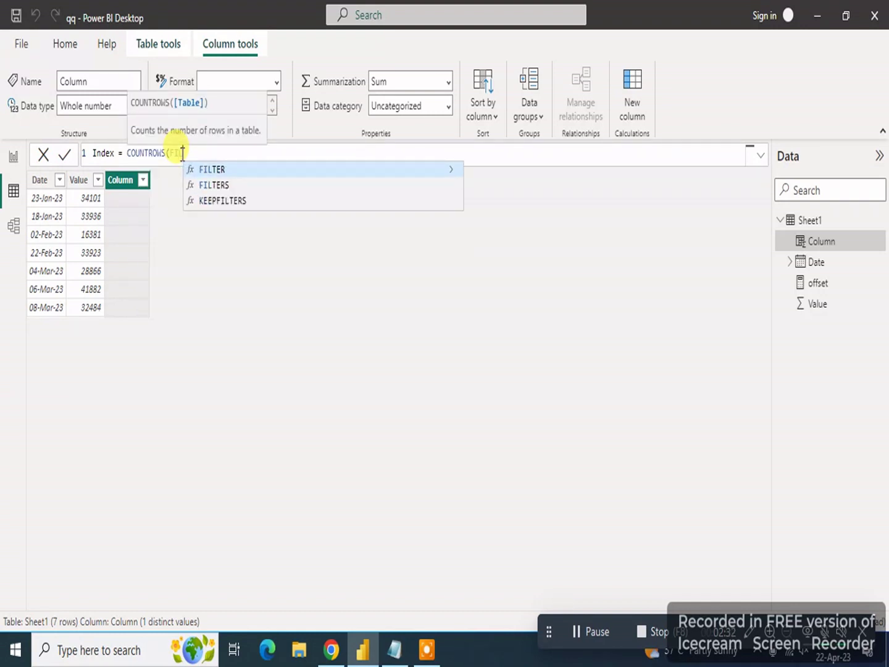
text(LTER(')
key(Tab)
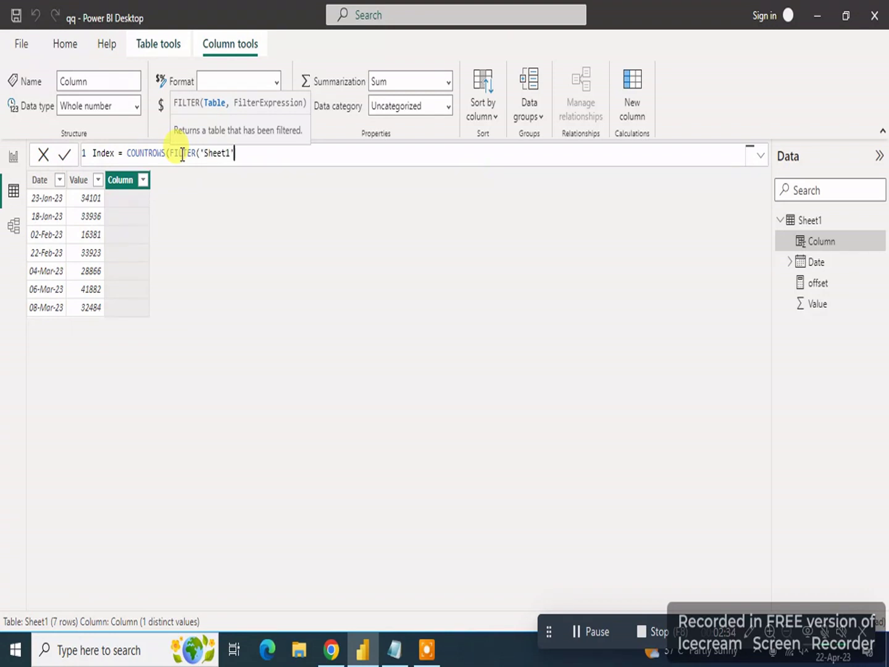
text(,')
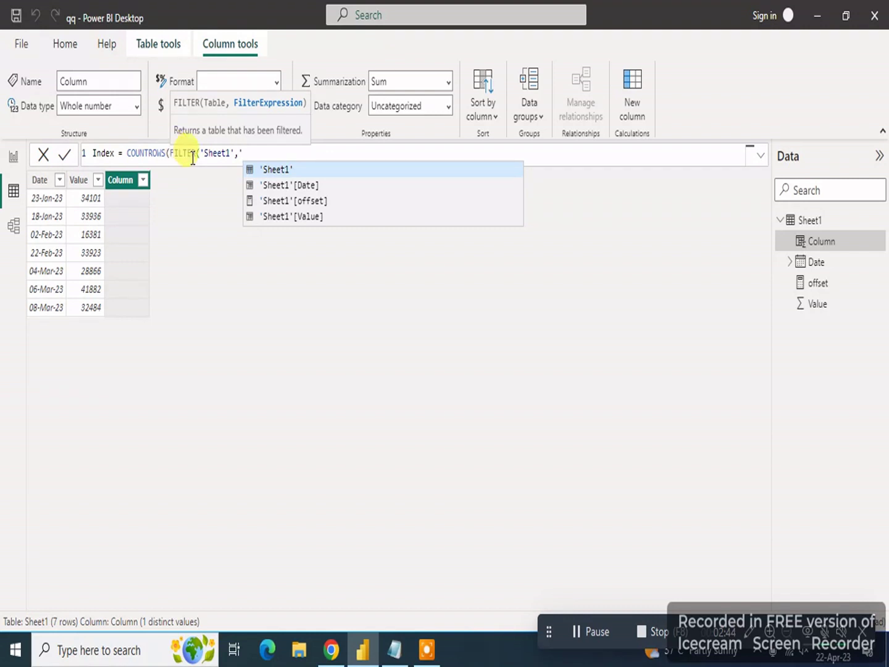
click(315, 187)
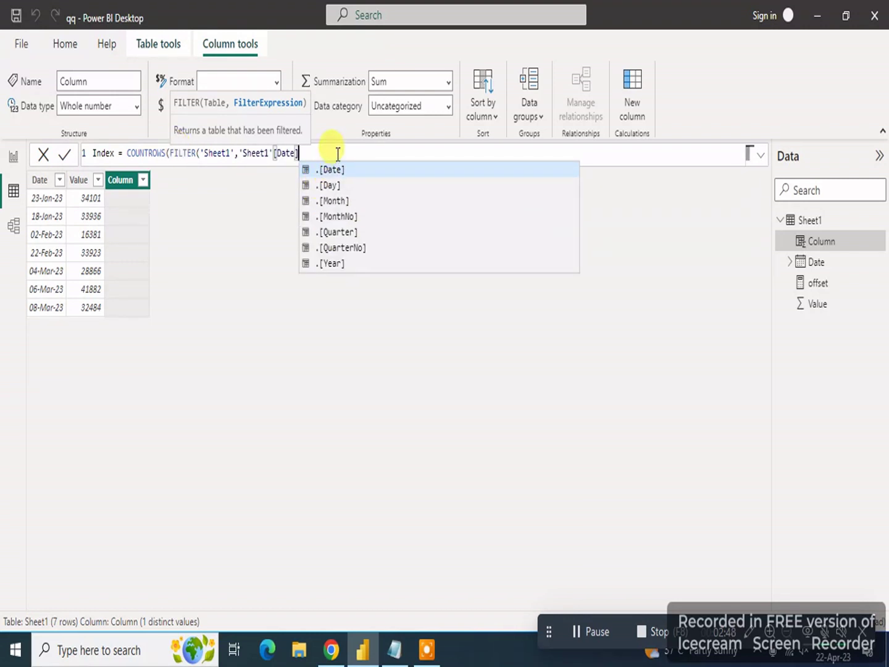
text(<)
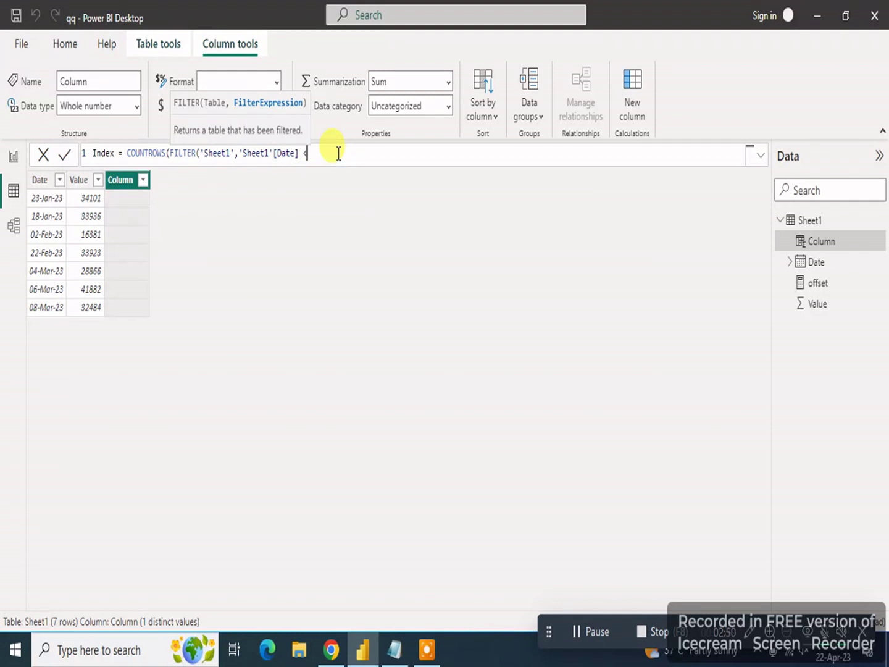
text(= EARLIER()
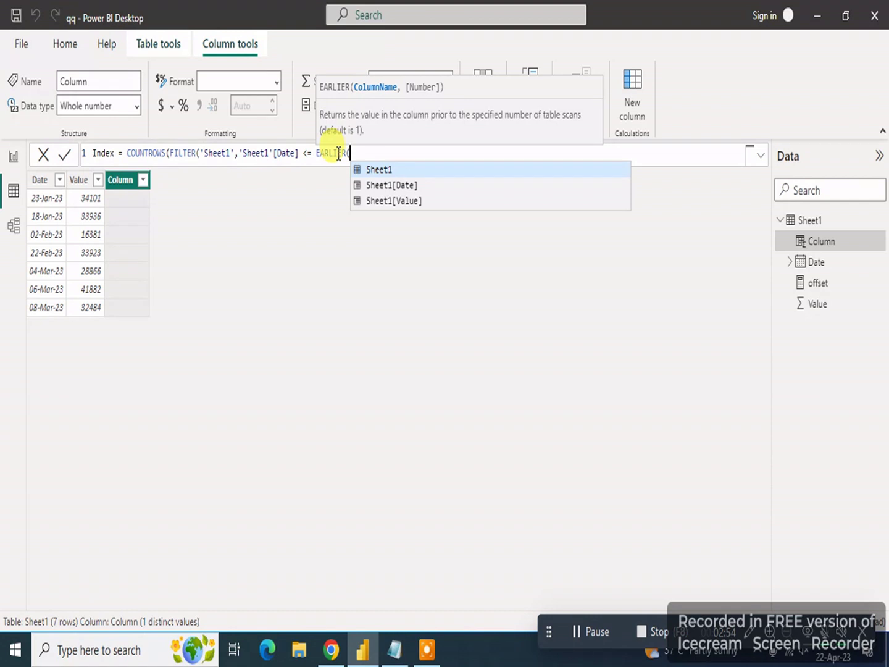
click(381, 185)
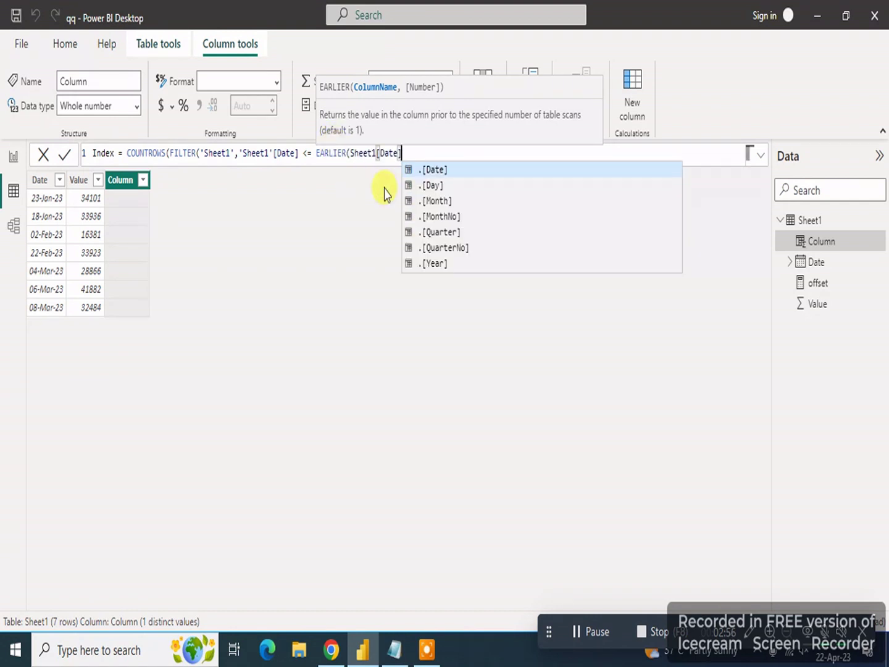
text()))
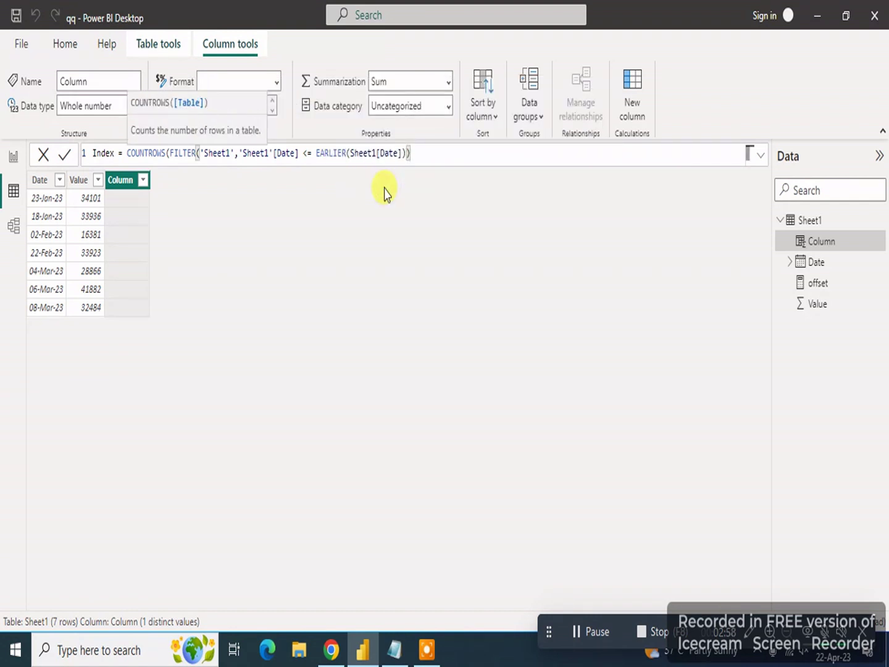
key(Return)
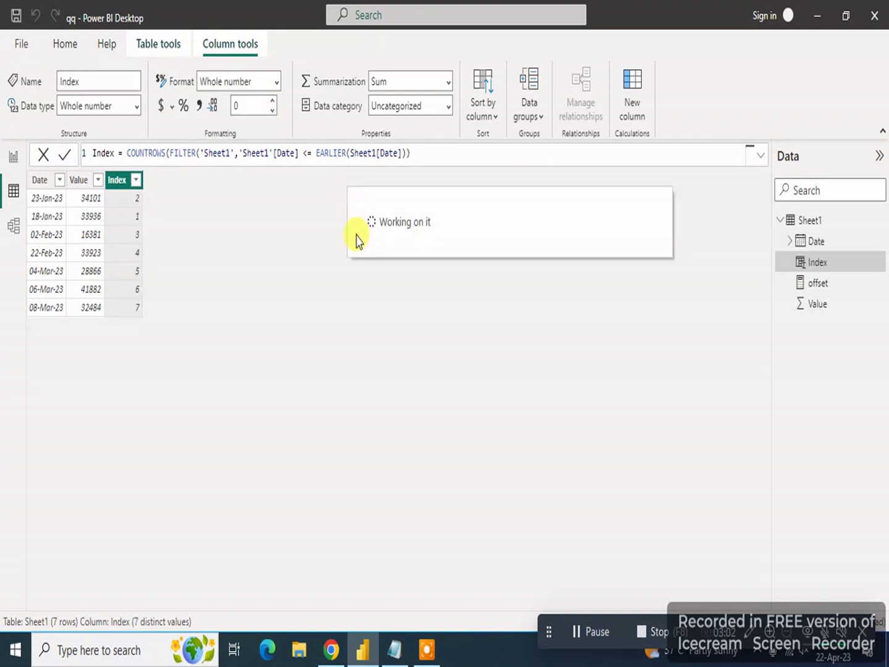
click(135, 180)
click(149, 194)
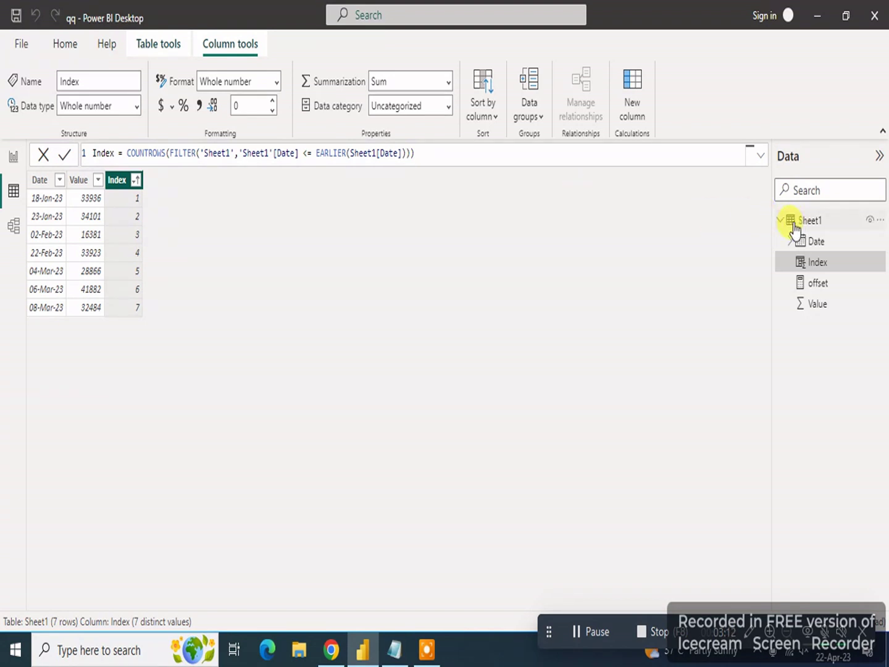
Add another calculated column to Sheet1 named offset1 and begin its formula with CALCULATE(SUM(Sheet1[Value].
click(266, 153)
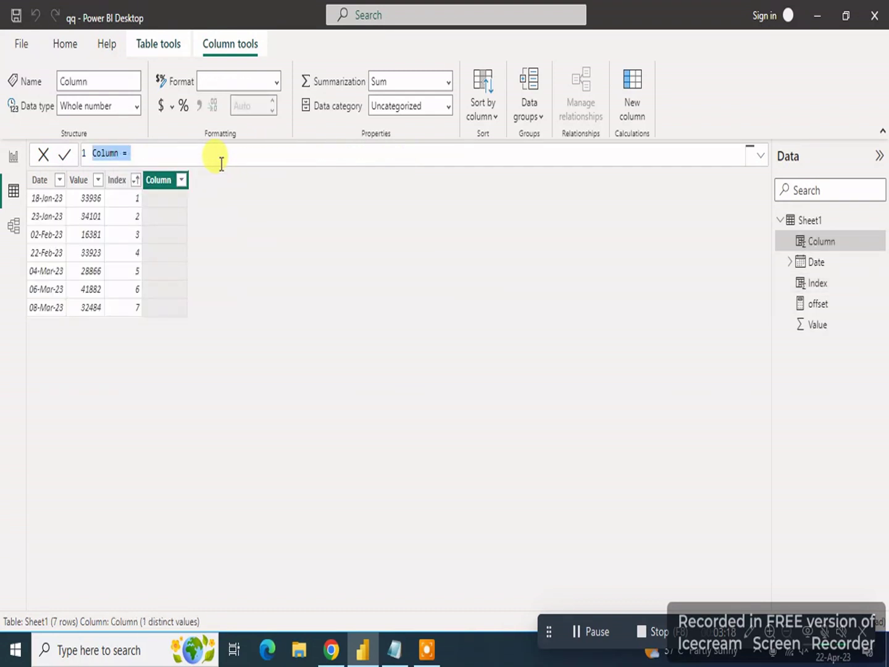
text(off)
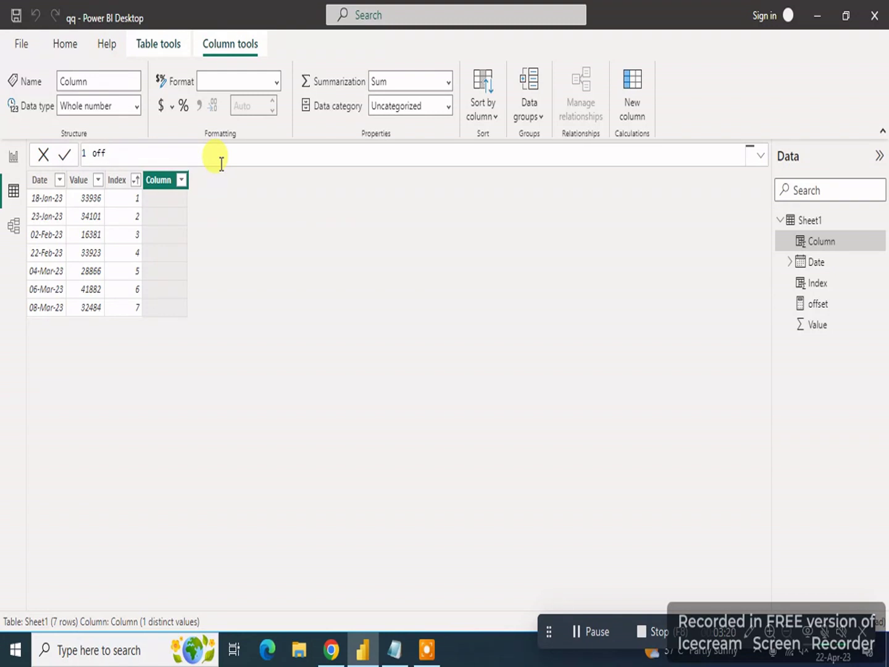
text(set1 = caSUM()
key(Down)
key(Down)
key(Down)
key(Tab)
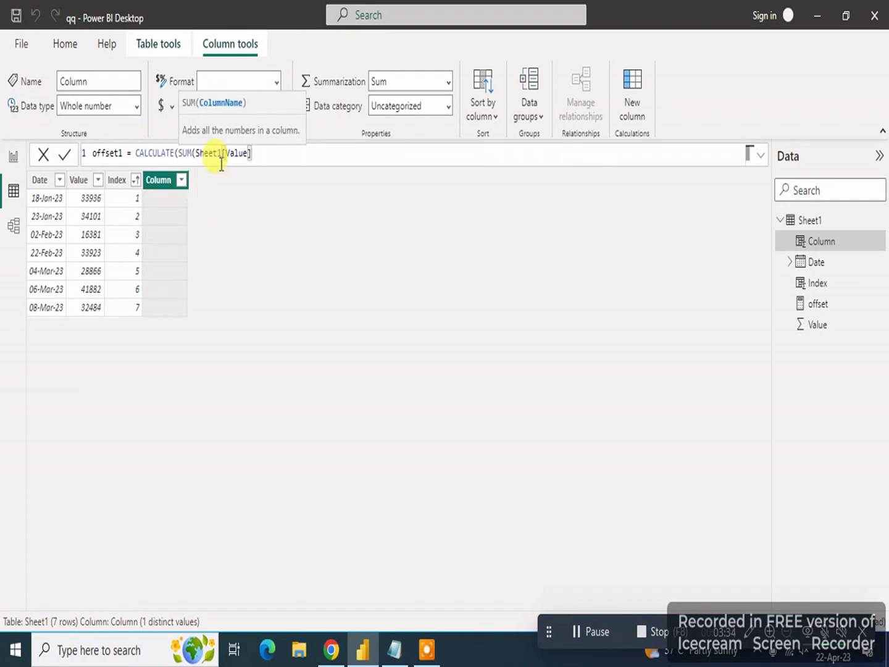
Close the SUM and add a FILTER over ALLSELECTED(Sheet1) as the CALCULATE filter in the offset1 formula.
text(),Fil)
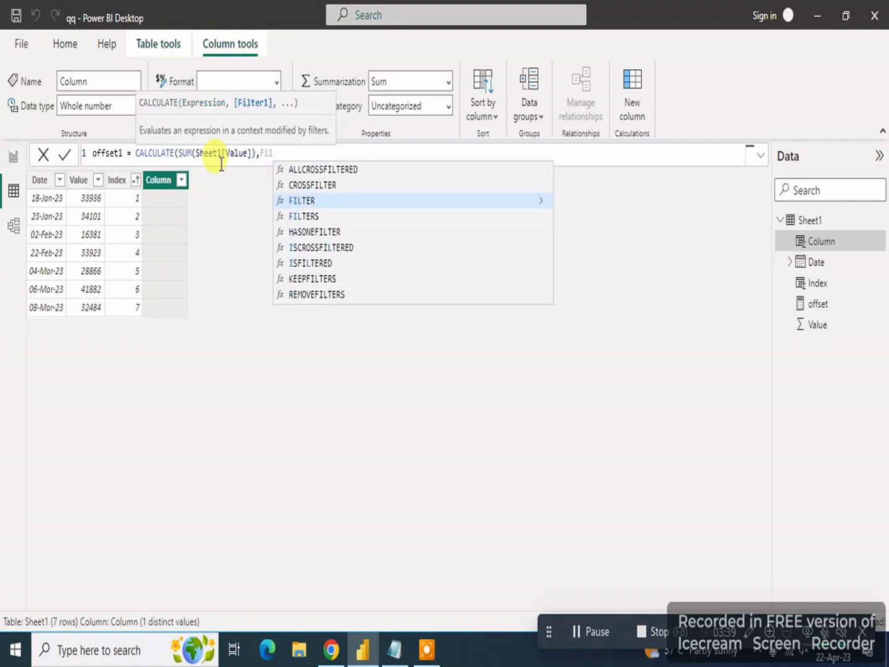
key(Tab)
text(ALLS)
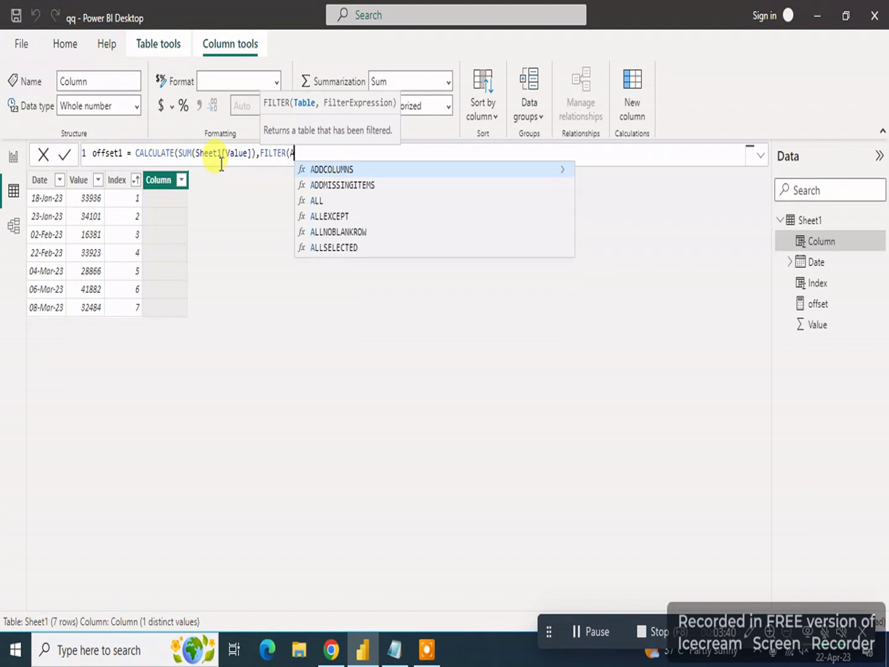
key(Tab)
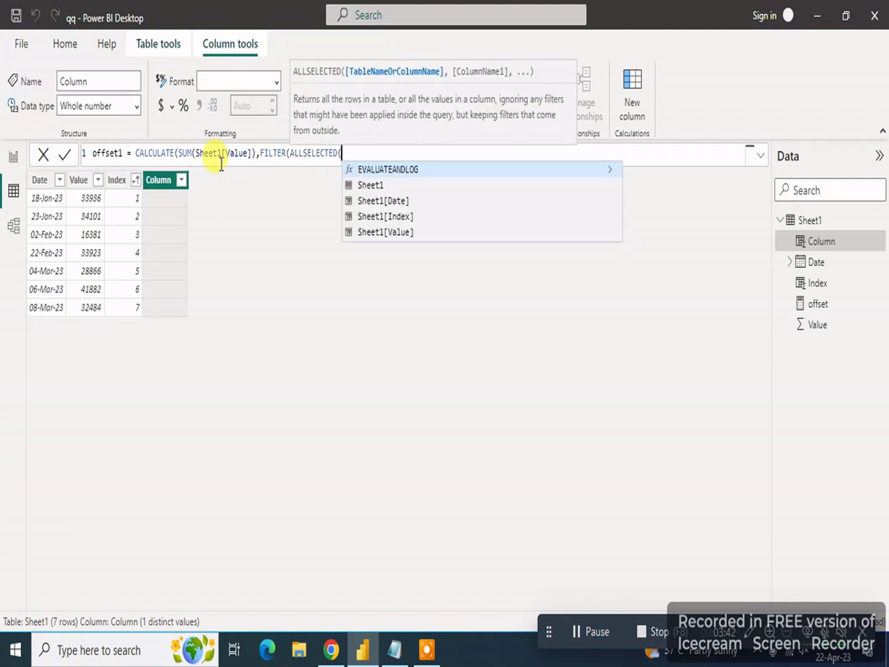
click(394, 202)
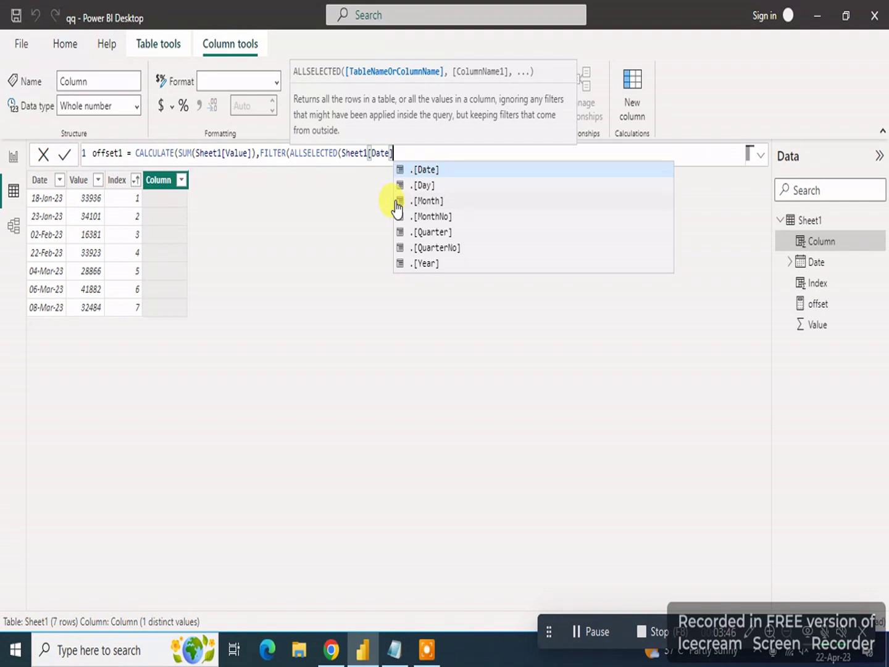
key(BackSpace)
key(BackSpace)
key(BackSpace)
key(BackSpace)
key(BackSpace)
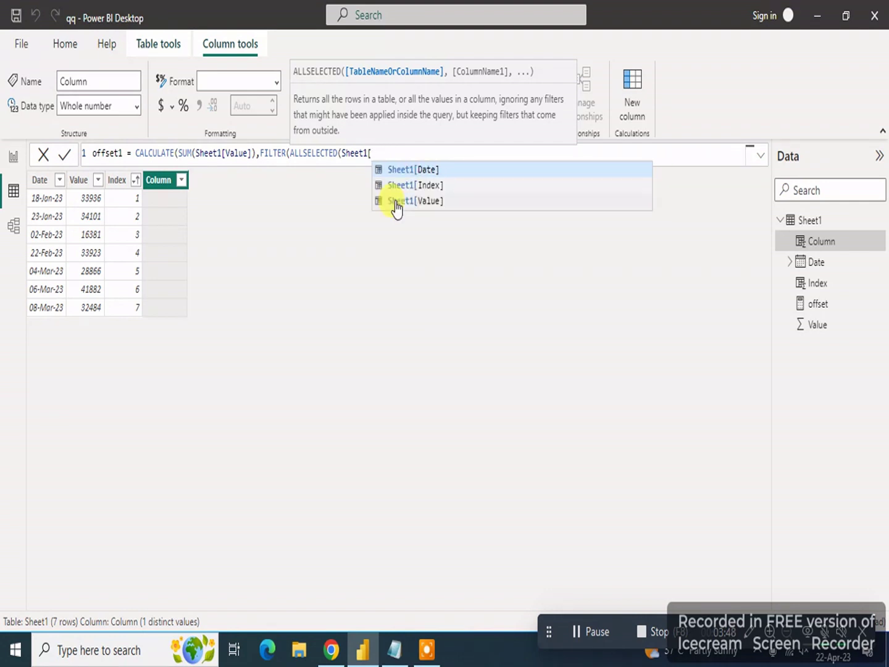
key(BackSpace)
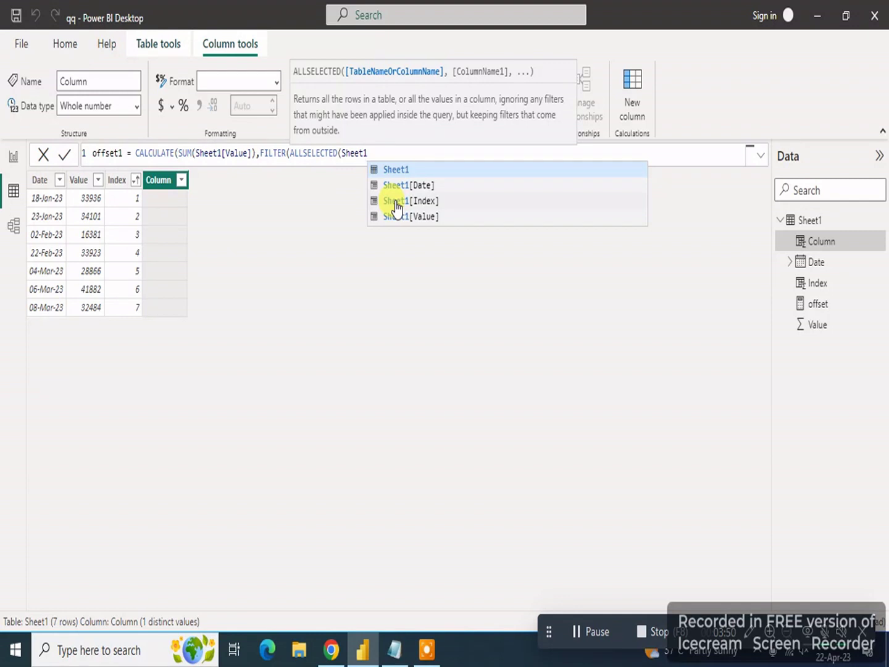
text())
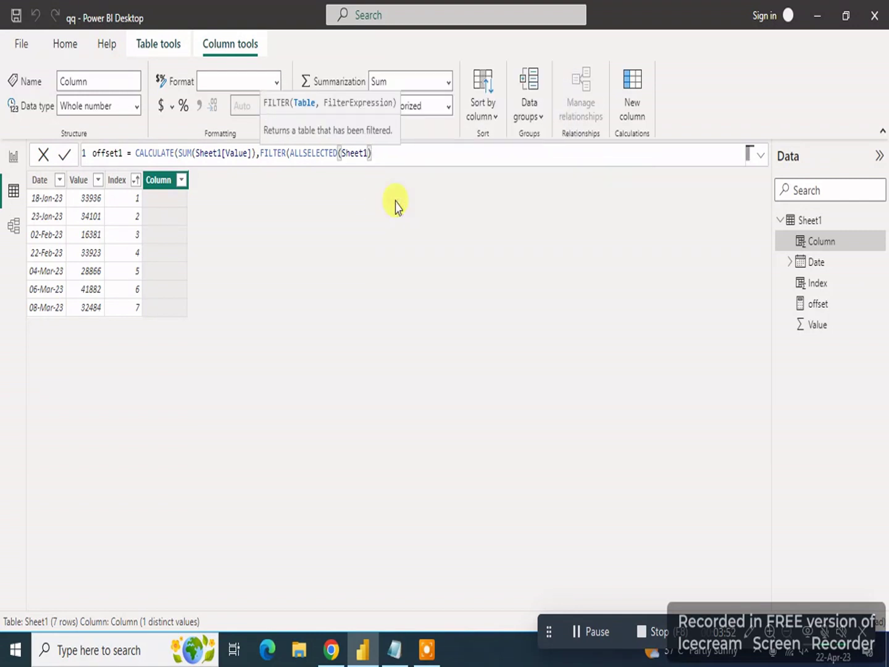
text(,)
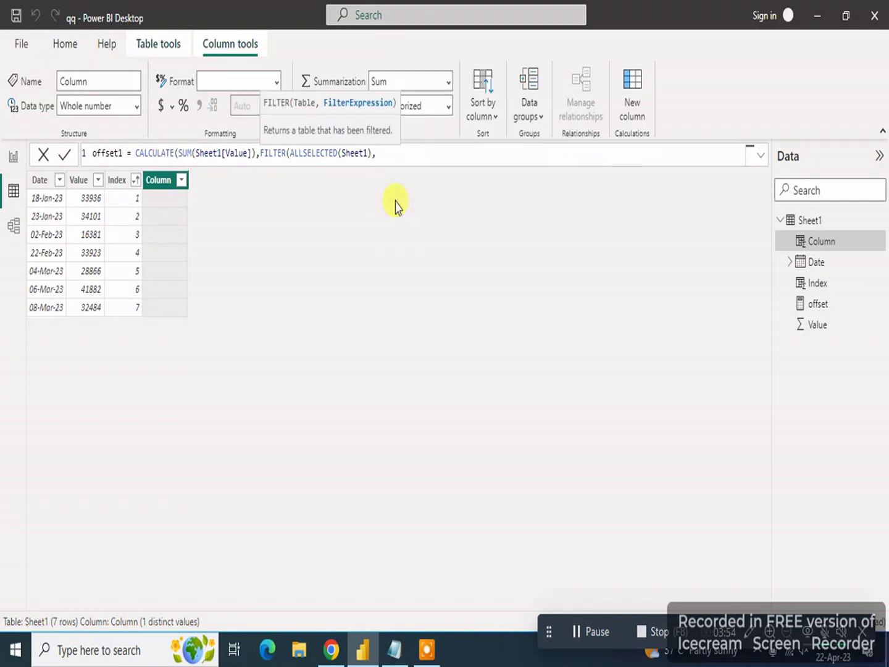
Set the filter condition to 'Sheet1'[Index] = EARLIER(Sheet1[Index]) - 1, close the offset1 formula and commit it.
text( ')
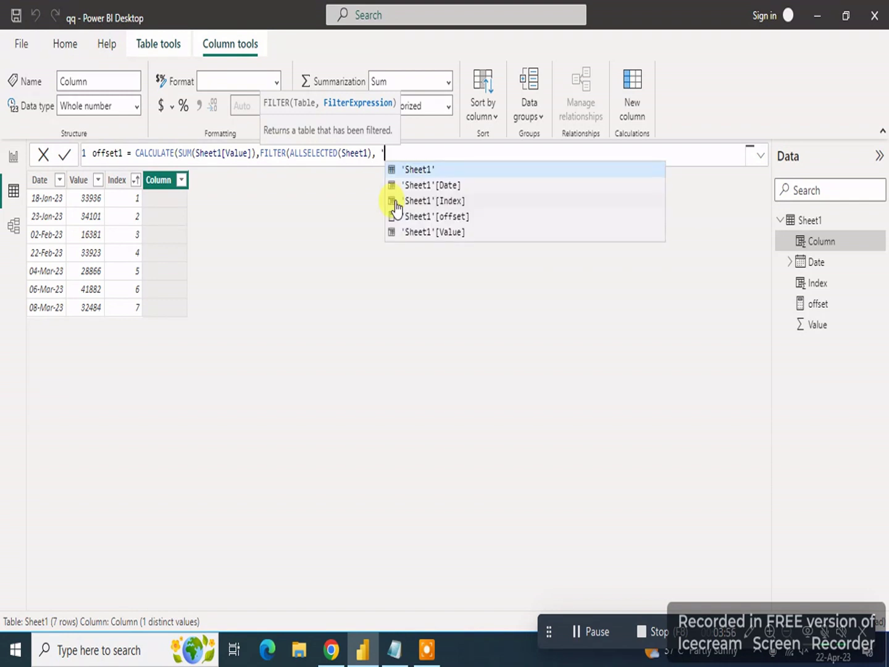
click(395, 201)
text(= EA)
key(Tab)
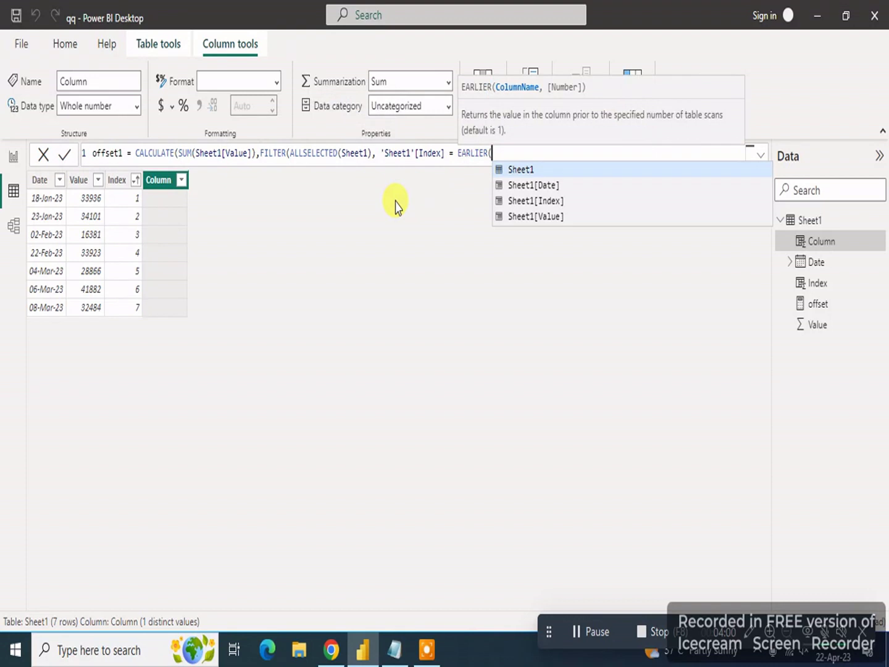
click(516, 201)
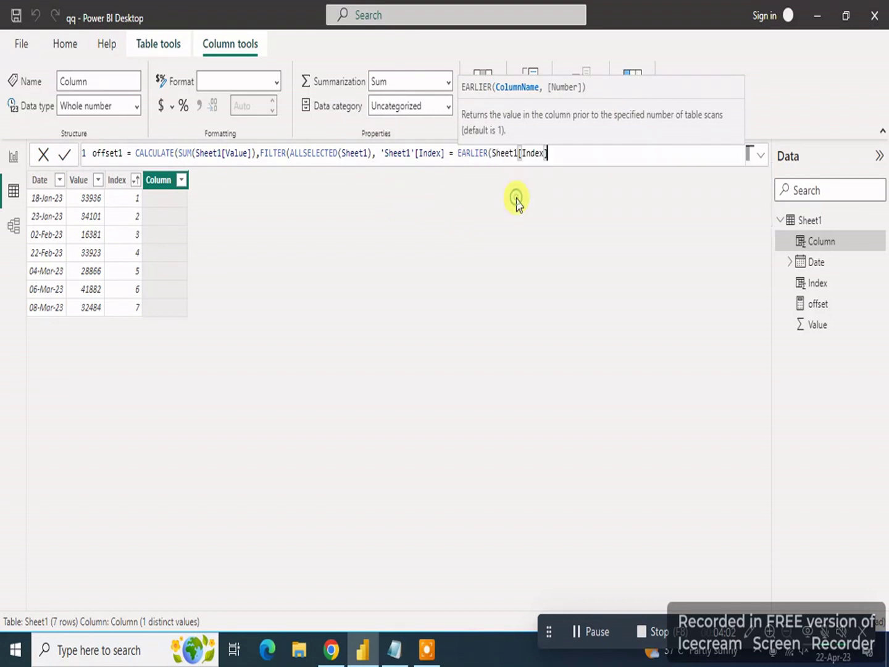
text() )
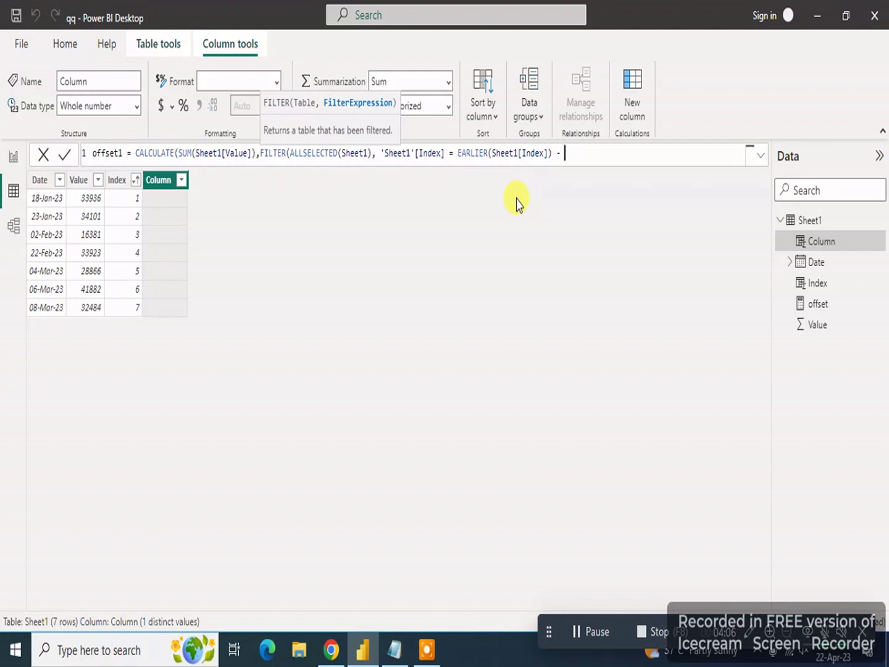
text(- 1 )))
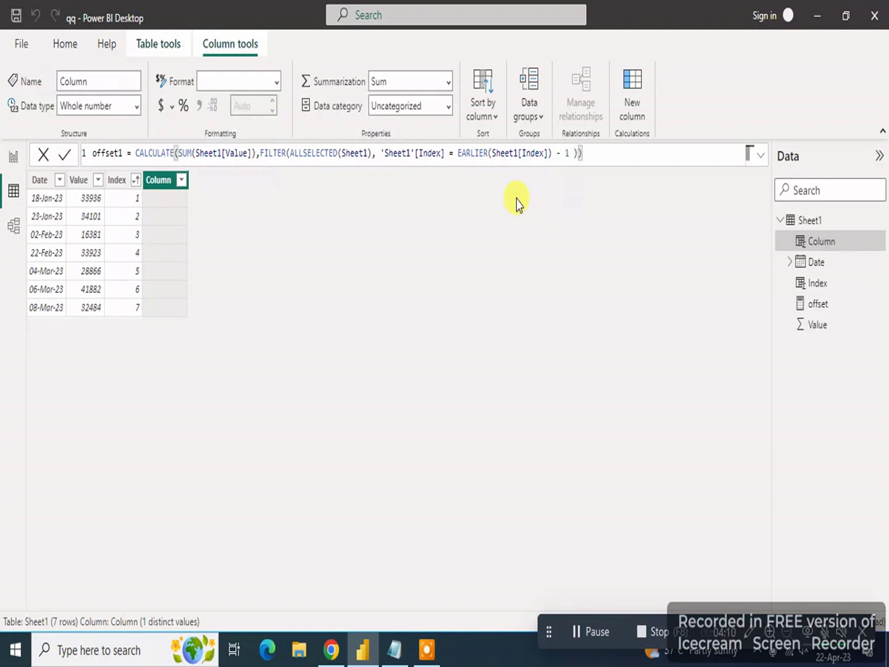
click(456, 217)
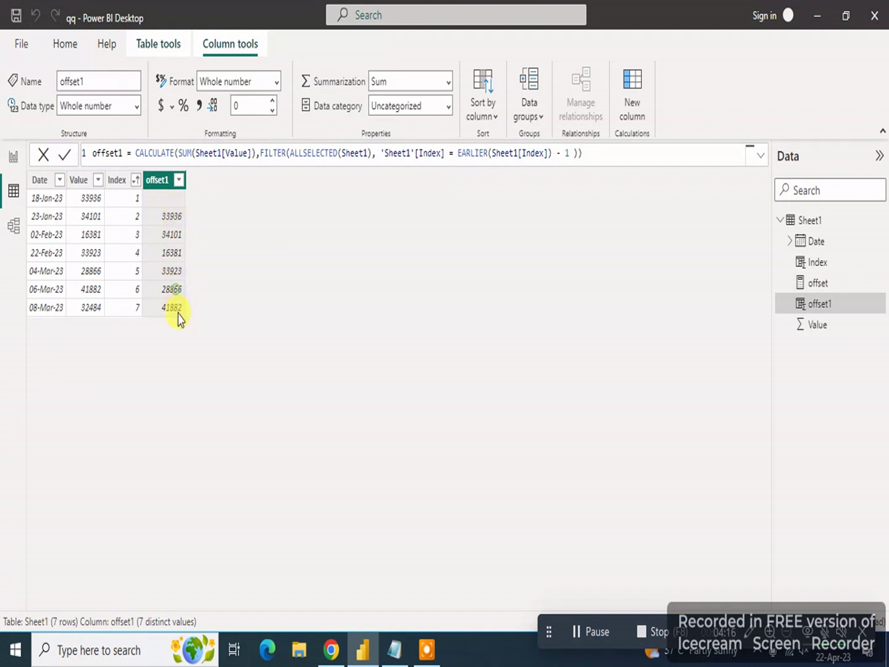
Prepend 'Sheet1'[Value] - to the CALCULATE expression in the offset1 column formula and commit it.
click(137, 153)
text([)
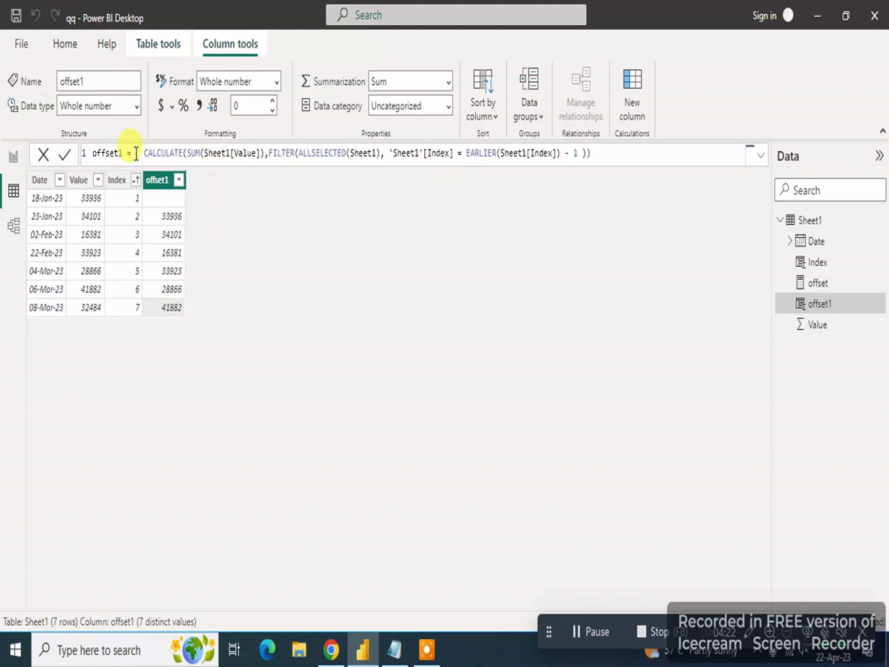
text( ')
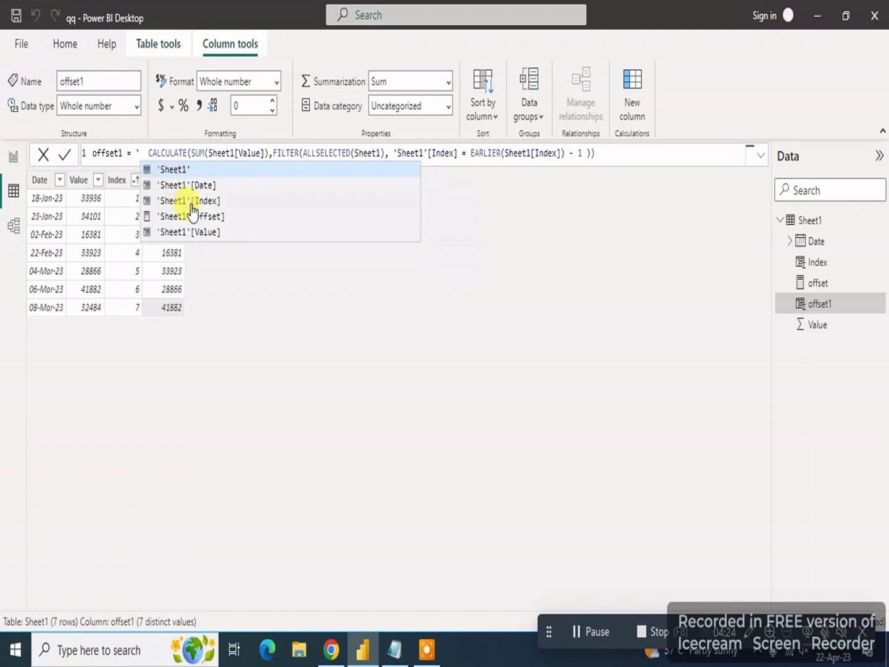
click(209, 231)
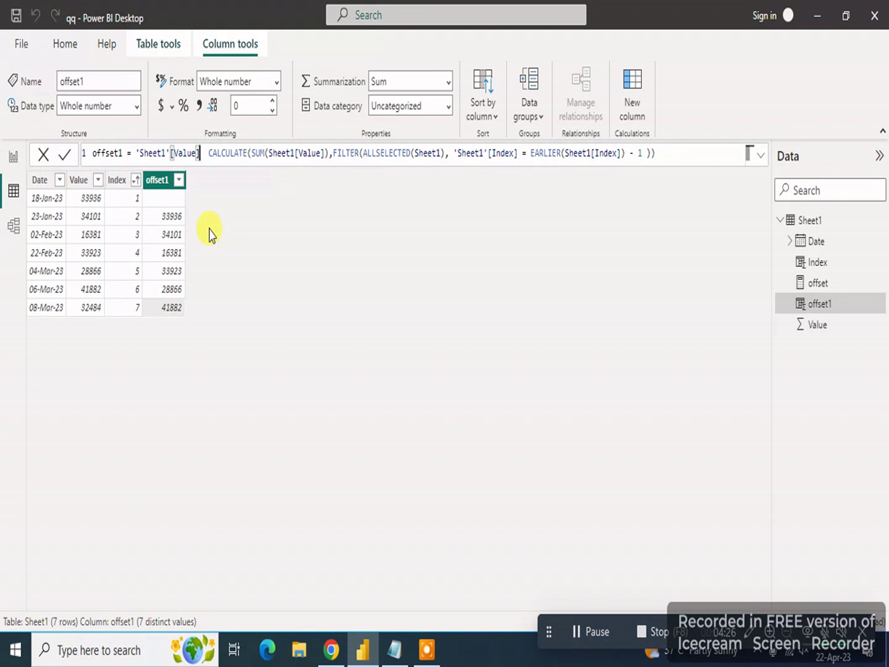
text(-)
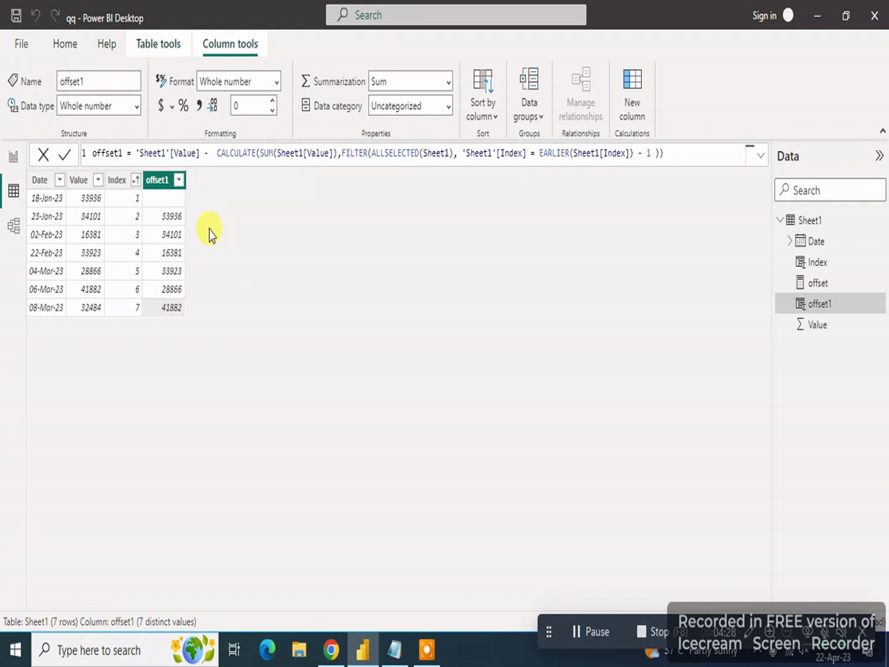
key(Delete)
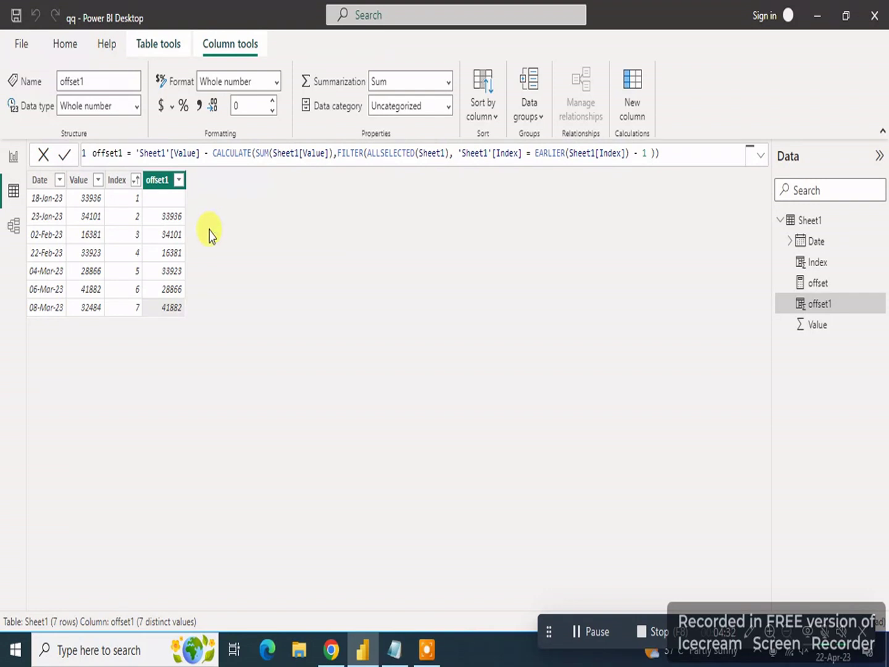
key(Return)
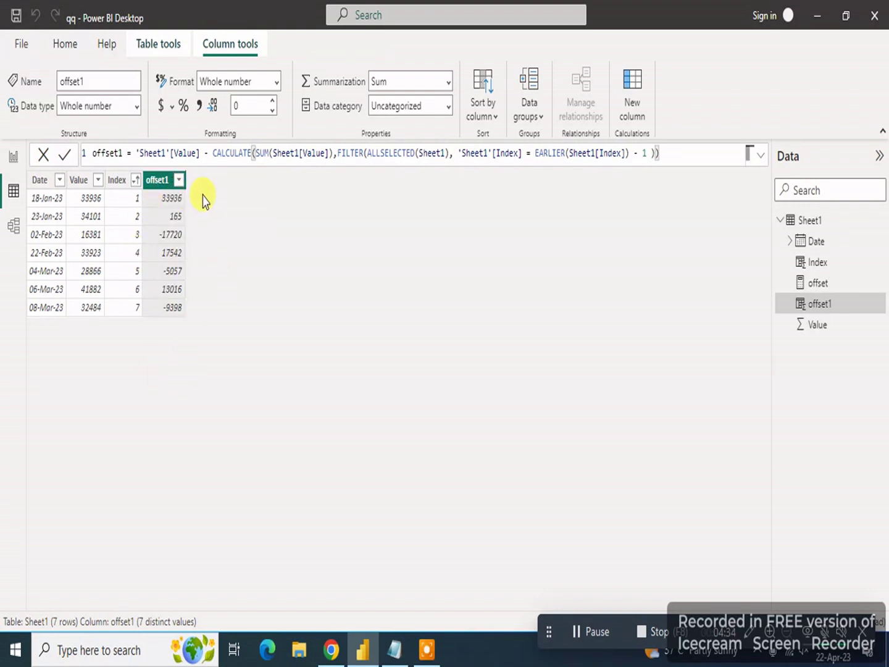
Return to the report, select the offset measure's entire DAX formula, and switch to the Notepad notes.
click(12, 156)
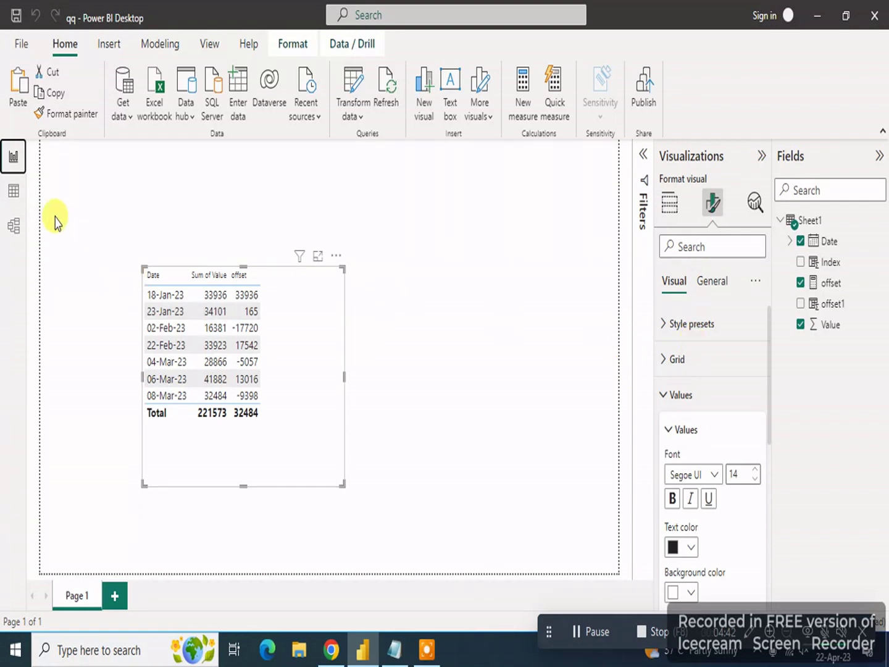
click(396, 647)
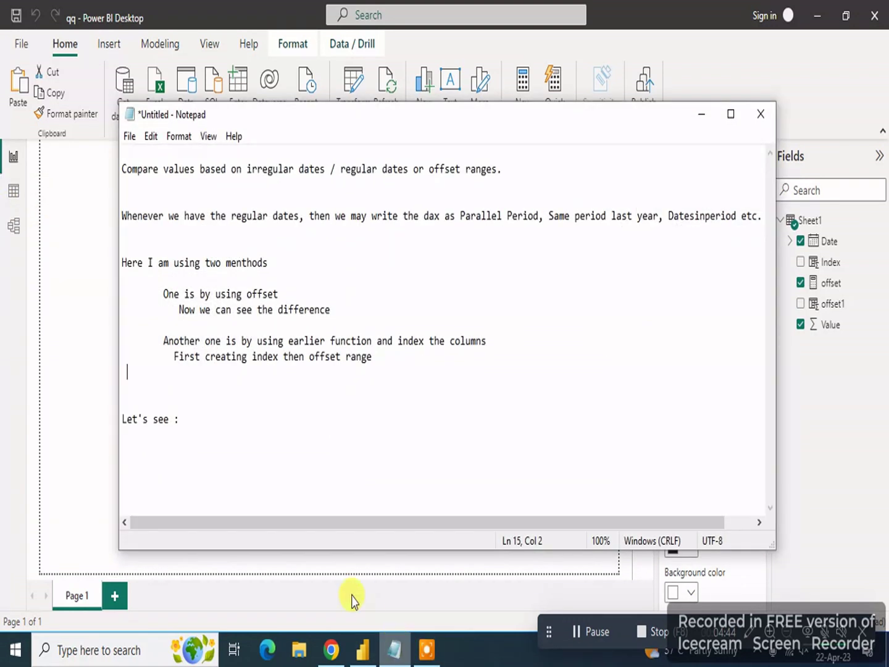
click(841, 287)
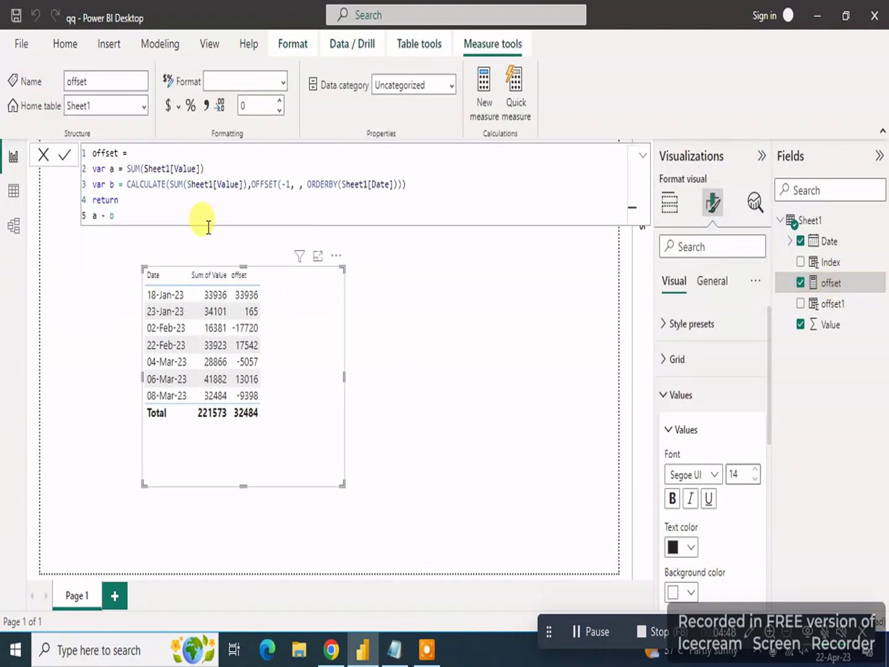
drag(135, 214, 62, 153)
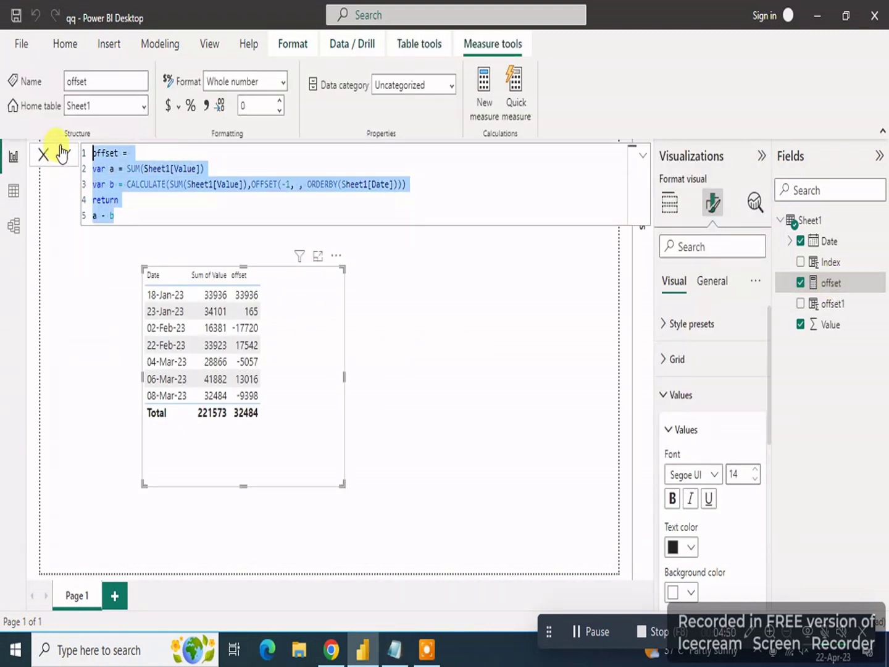
click(394, 650)
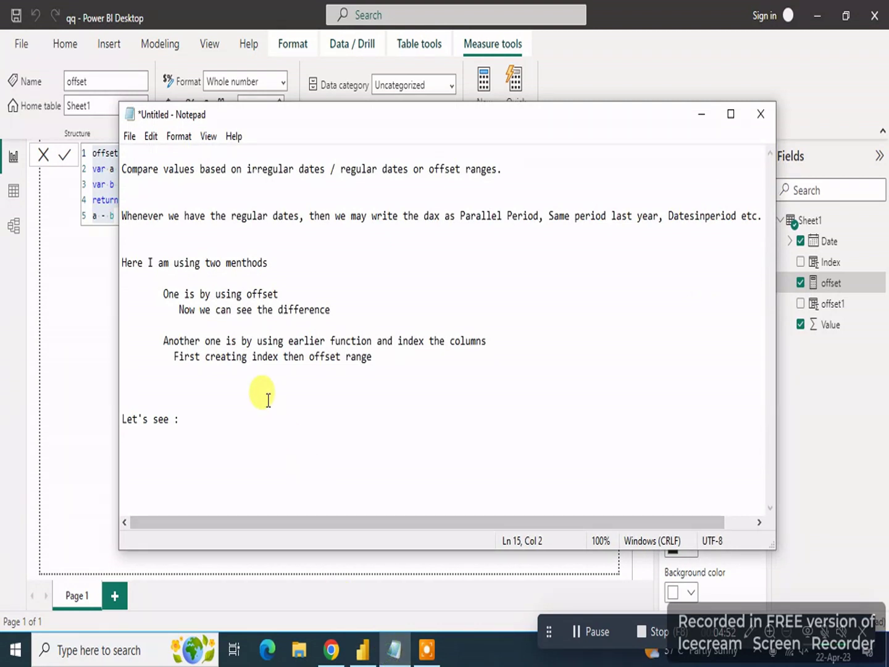